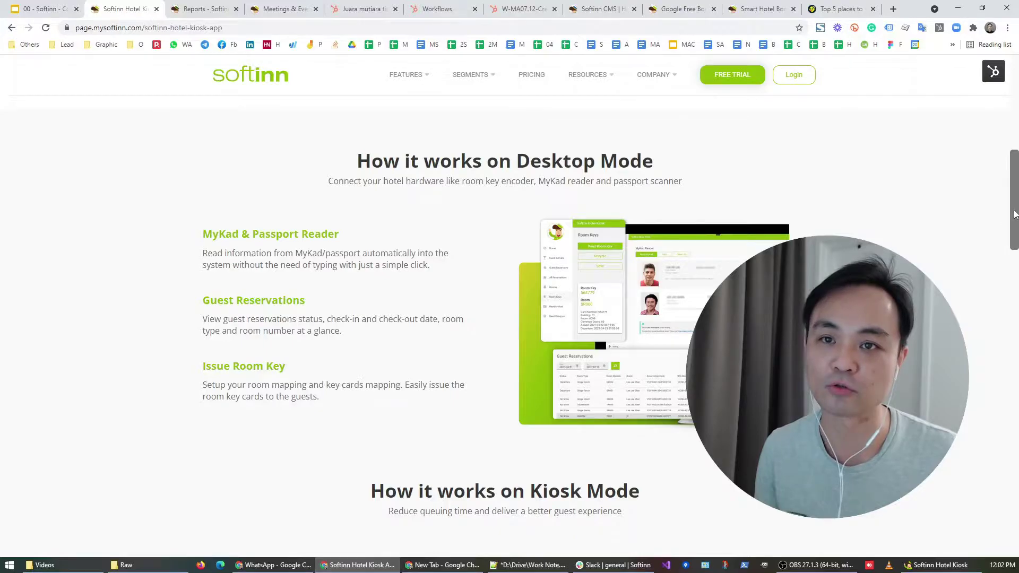
# - Review the desktop mode and kiosk mode sections of the Softinn Hotel Kiosk App web page
pyautogui.scroll(7, 1013, 216)
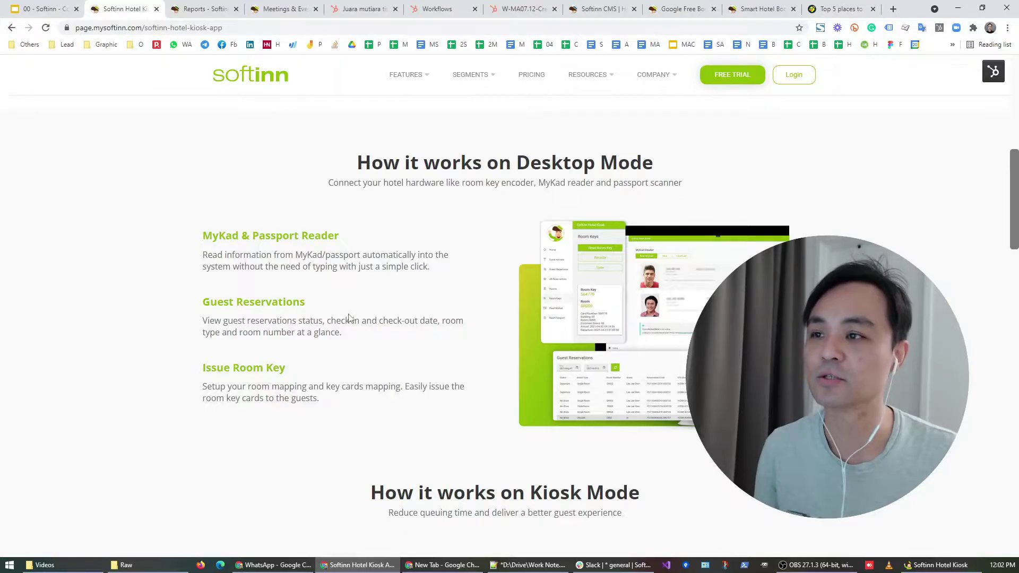
pyautogui.scroll(-2, 348, 321)
pyautogui.scroll(-2, 355, 334)
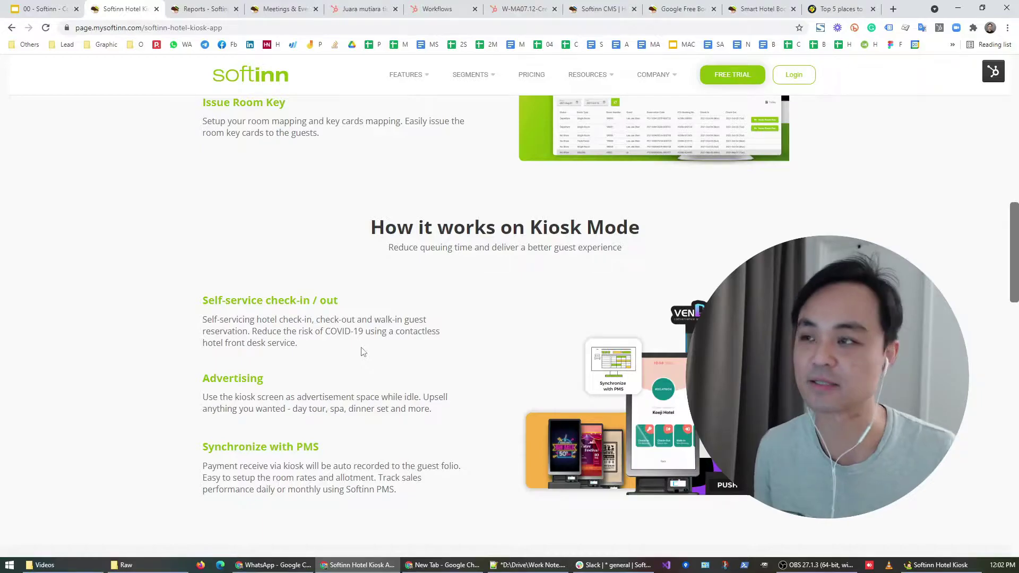
# - Switch to the Softinn Hotel Kiosk app and view the list of all guest reservations
pyautogui.click(937, 565)
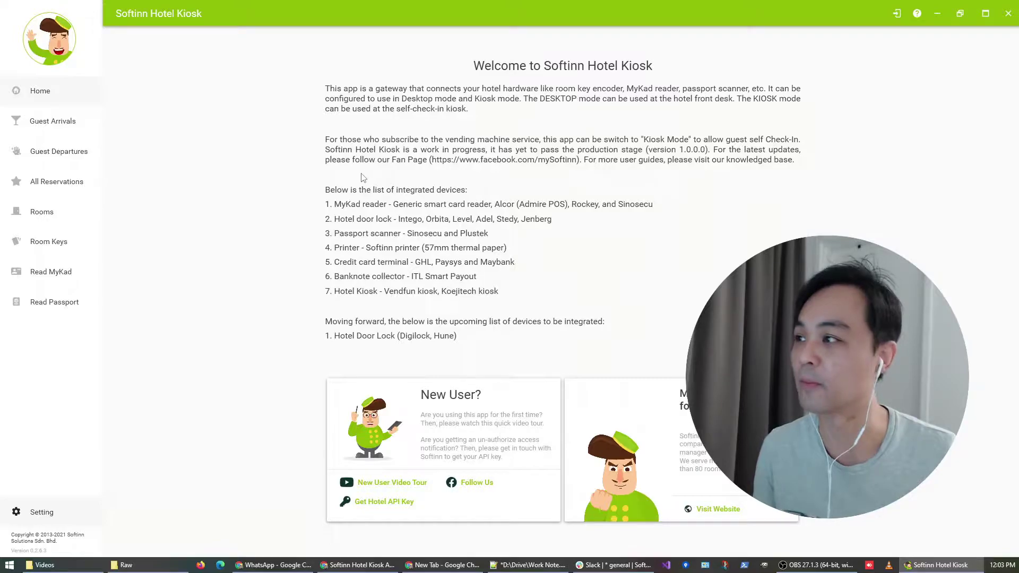
pyautogui.click(48, 185)
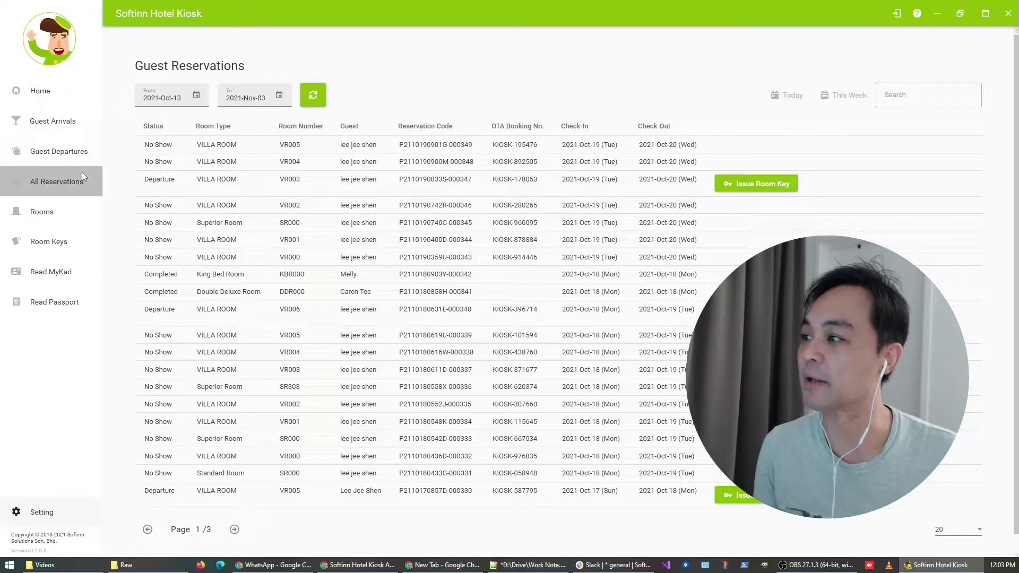
# - Open the hotel door lock hardware settings and view the available door lock systems
pyautogui.click(53, 511)
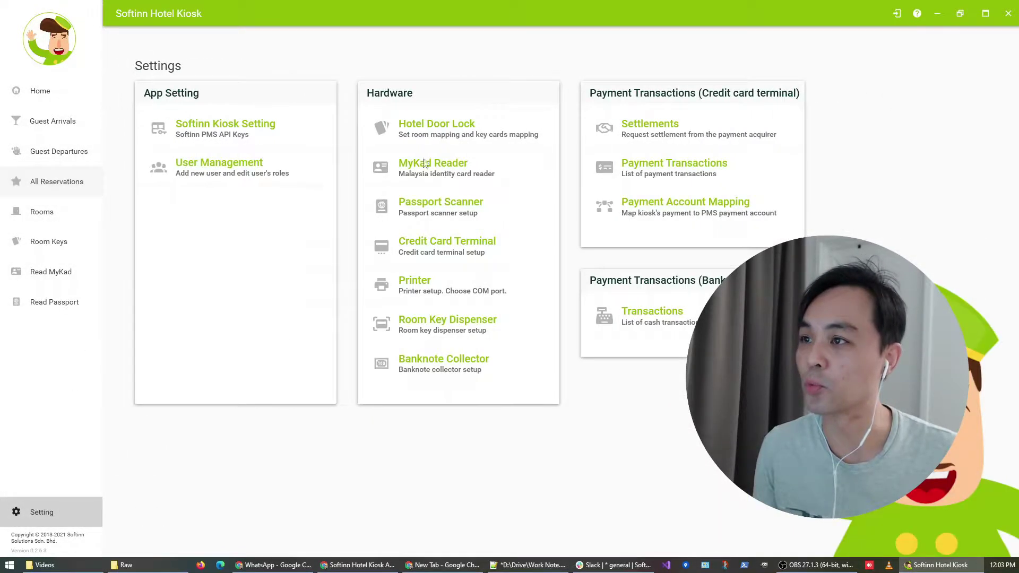
pyautogui.click(432, 130)
pyautogui.click(332, 132)
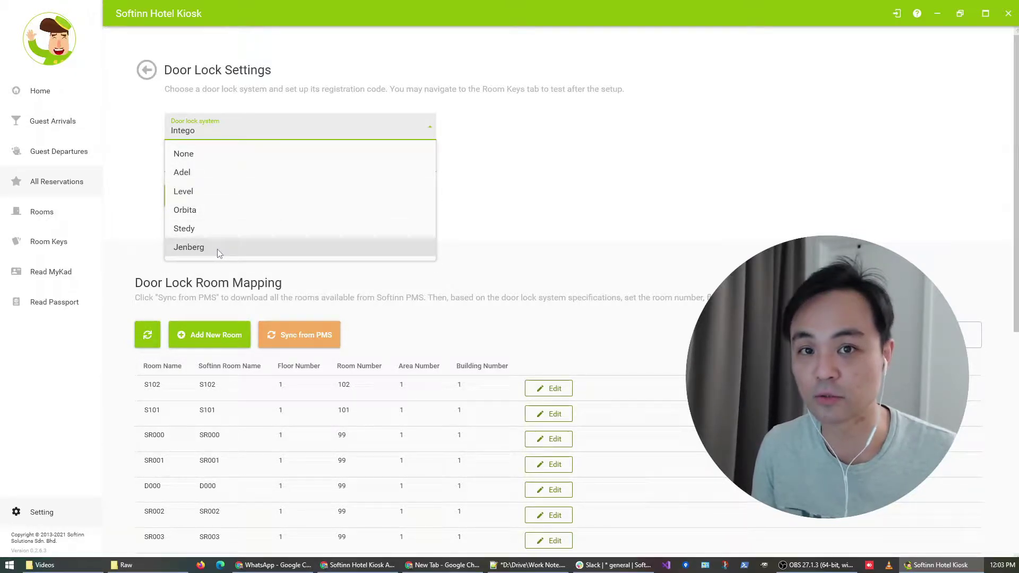
# - View the guest arrivals and then the guest departures
pyautogui.click(49, 126)
pyautogui.click(54, 157)
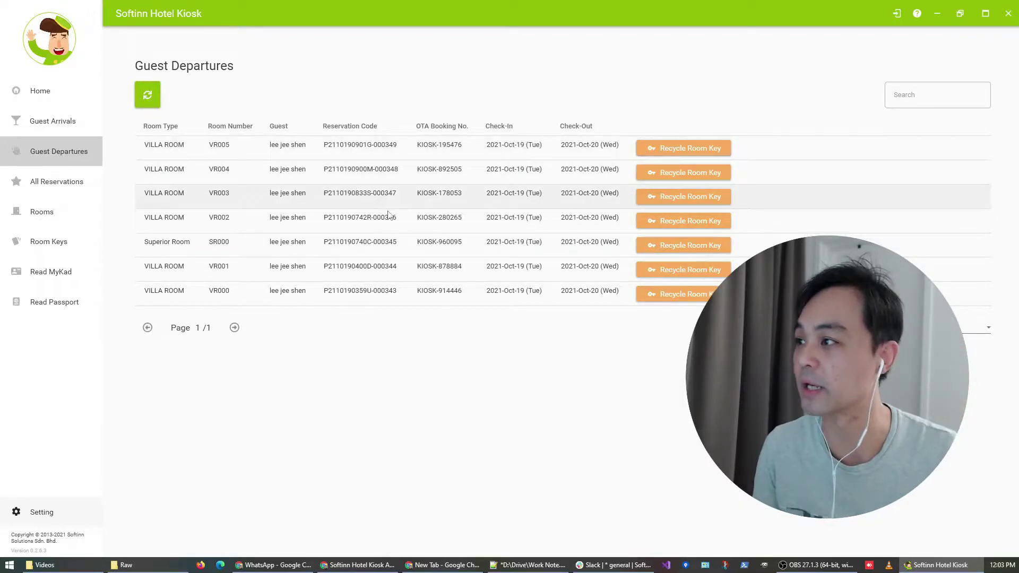
# - Show the history log of the room key record with Id 66 in the room keys list
pyautogui.click(59, 244)
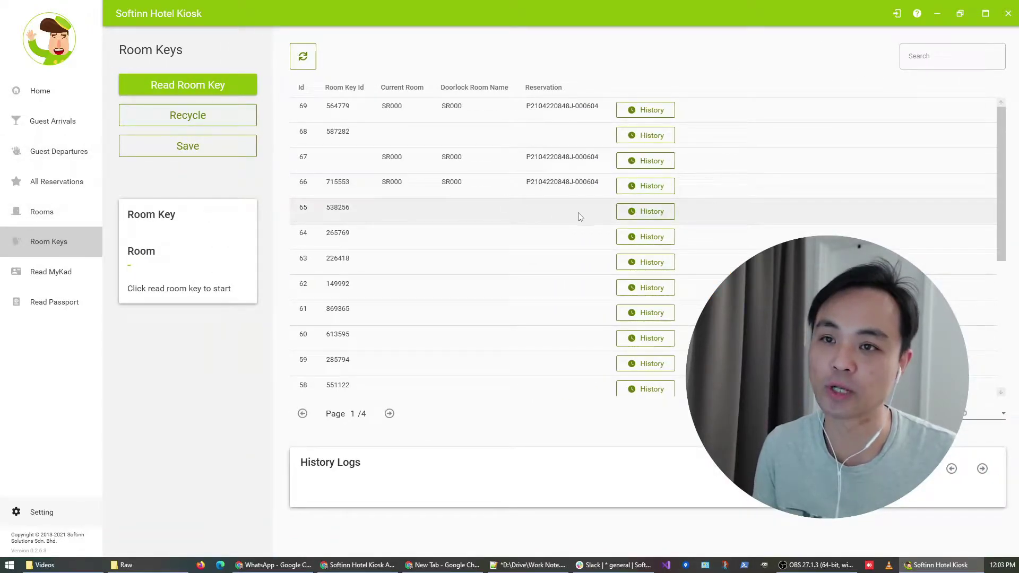
pyautogui.click(646, 196)
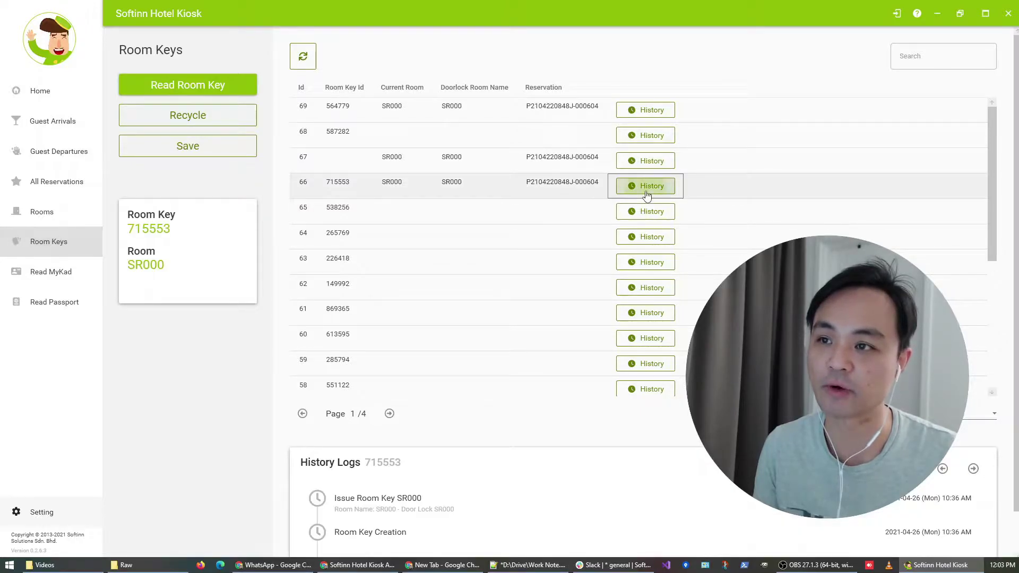
pyautogui.scroll(-1, 1017, 243)
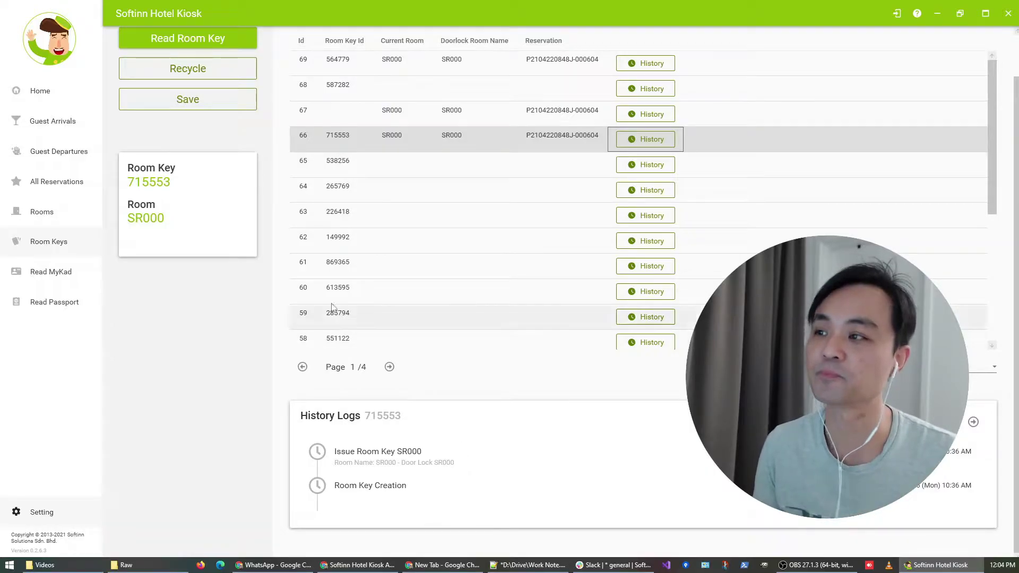
# - View the hardware settings overview and the MyKad and passport reading pages
pyautogui.click(53, 506)
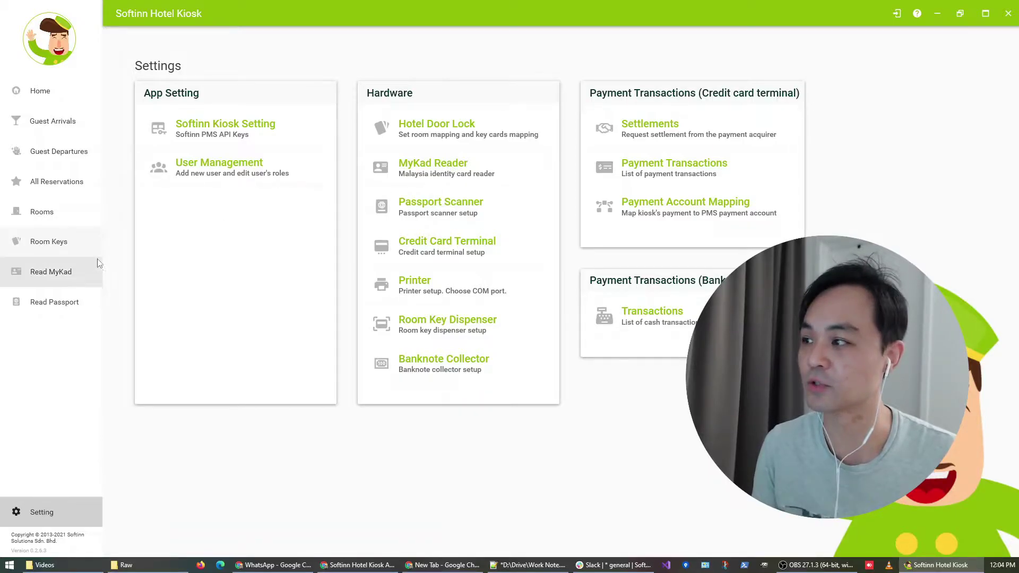
pyautogui.click(32, 272)
pyautogui.click(45, 314)
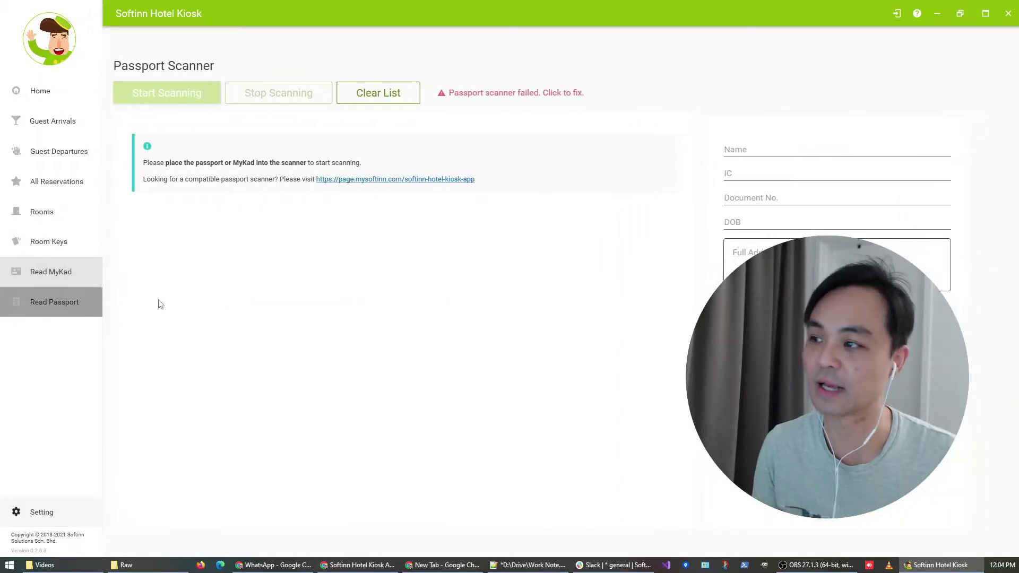
# - Look through the available scanner models in the passport scanner setting and return to the settings overview
pyautogui.click(27, 510)
pyautogui.click(427, 207)
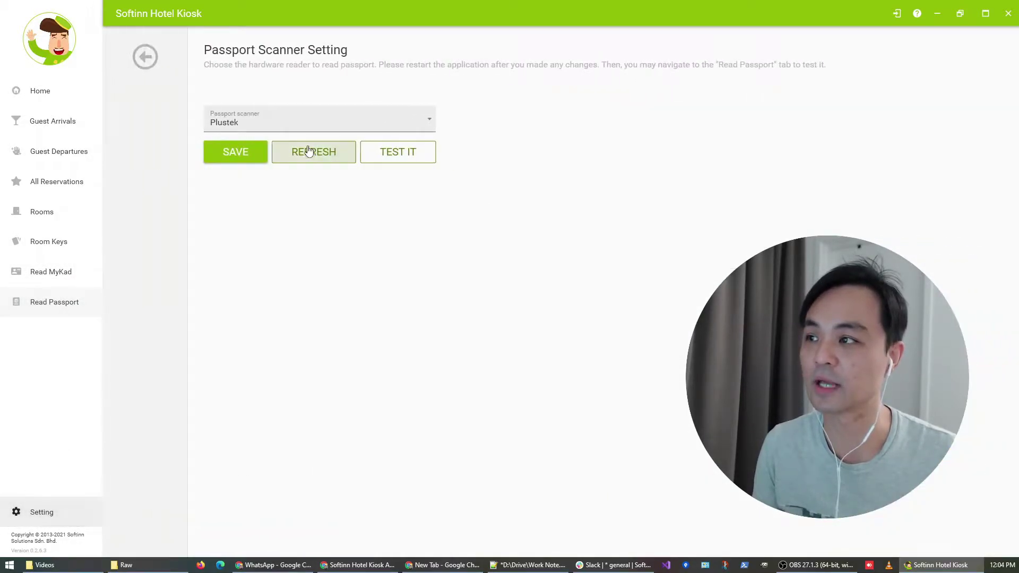
pyautogui.click(305, 127)
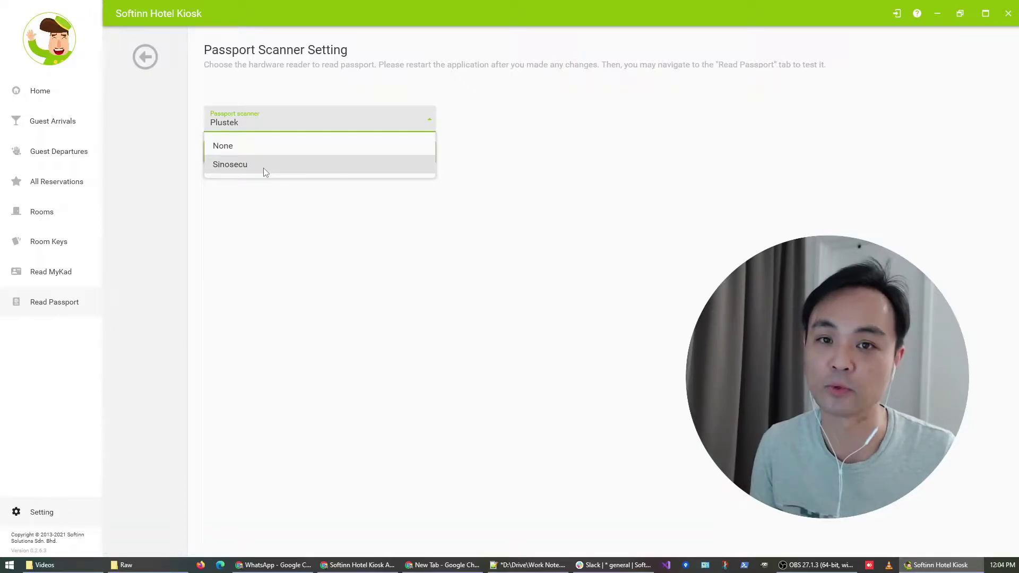
pyautogui.click(339, 202)
pyautogui.click(143, 56)
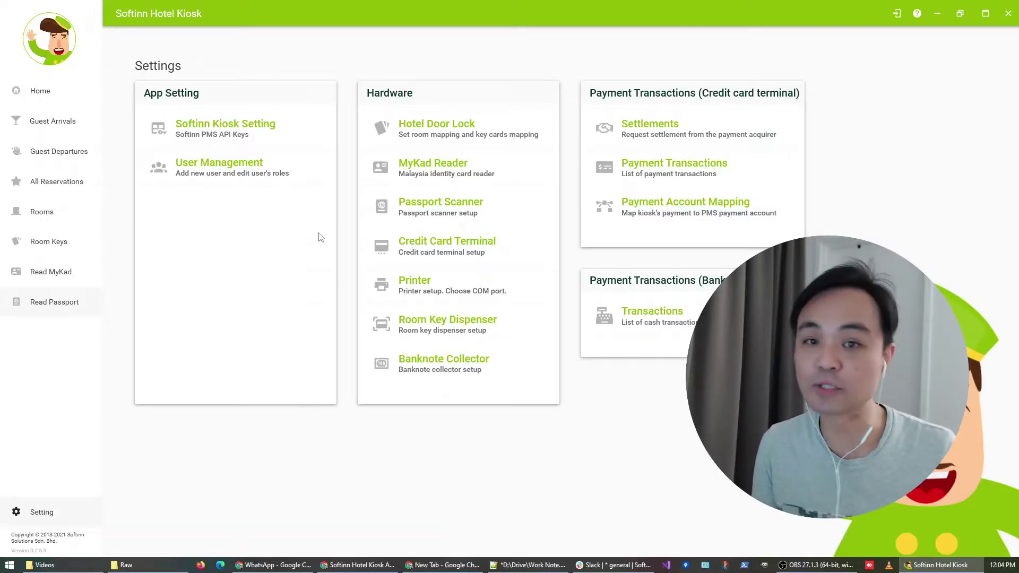
# - Turn on Hotel Kiosk Mode in the Softinn Kiosk Setting, save it and close the app
pyautogui.click(231, 128)
pyautogui.click(378, 365)
pyautogui.click(402, 460)
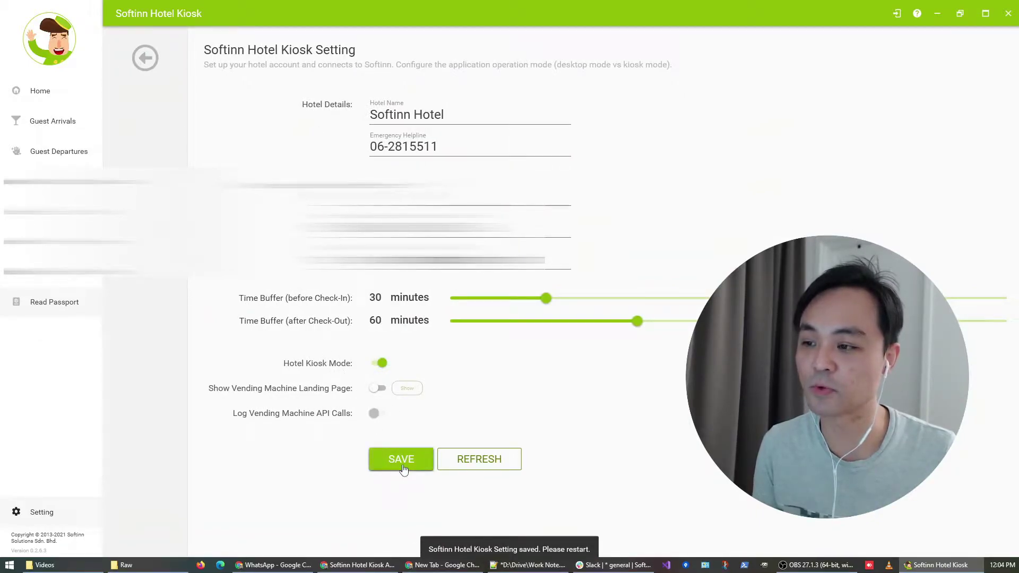
pyautogui.click(1008, 14)
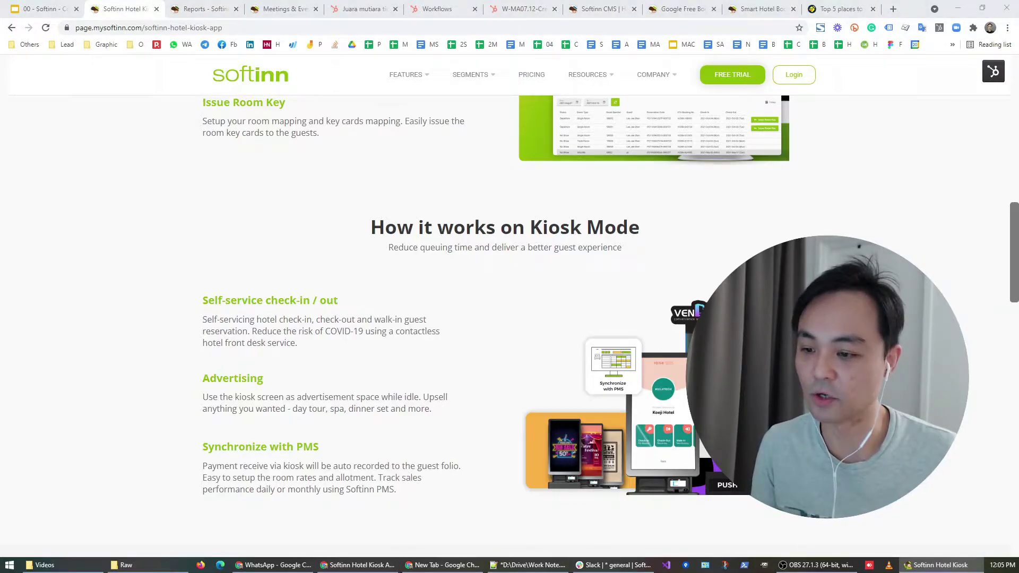
# - Move the kiosk window up, preview the check-in flow for a Booking.com booking and return to the kiosk start page
pyautogui.moveTo(600, 413); pyautogui.dragTo(549, 10)
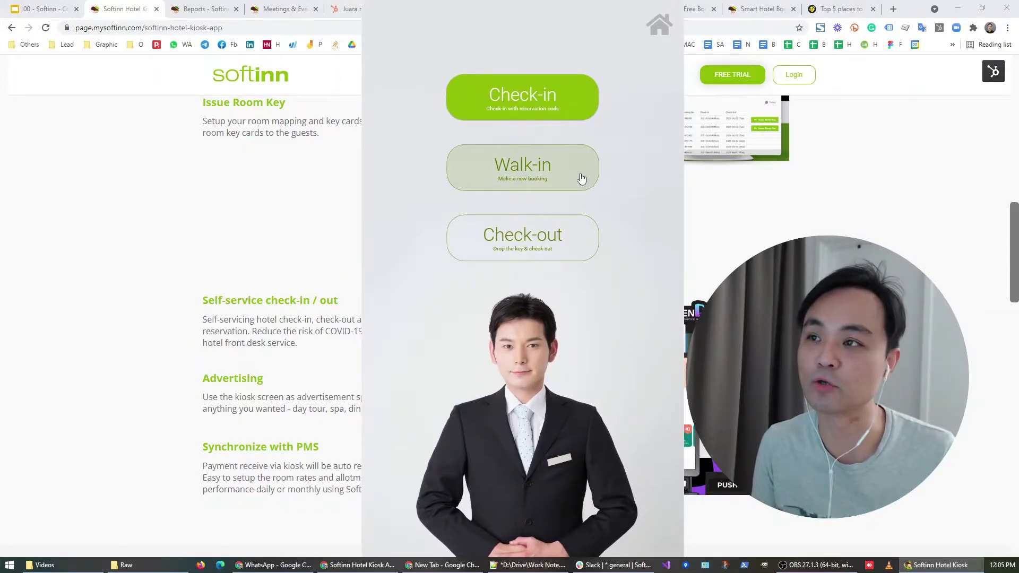
pyautogui.click(557, 110)
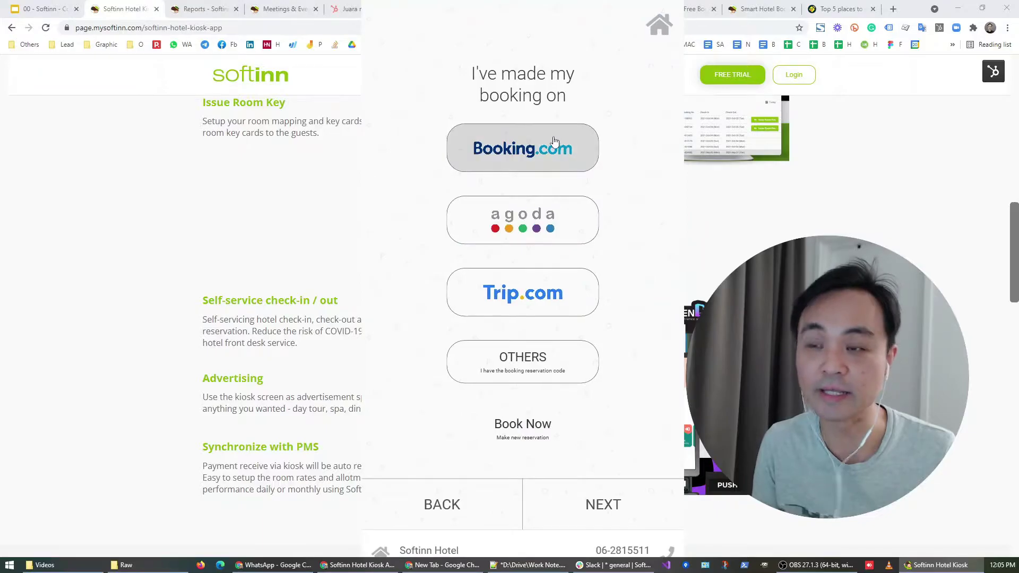
pyautogui.click(553, 144)
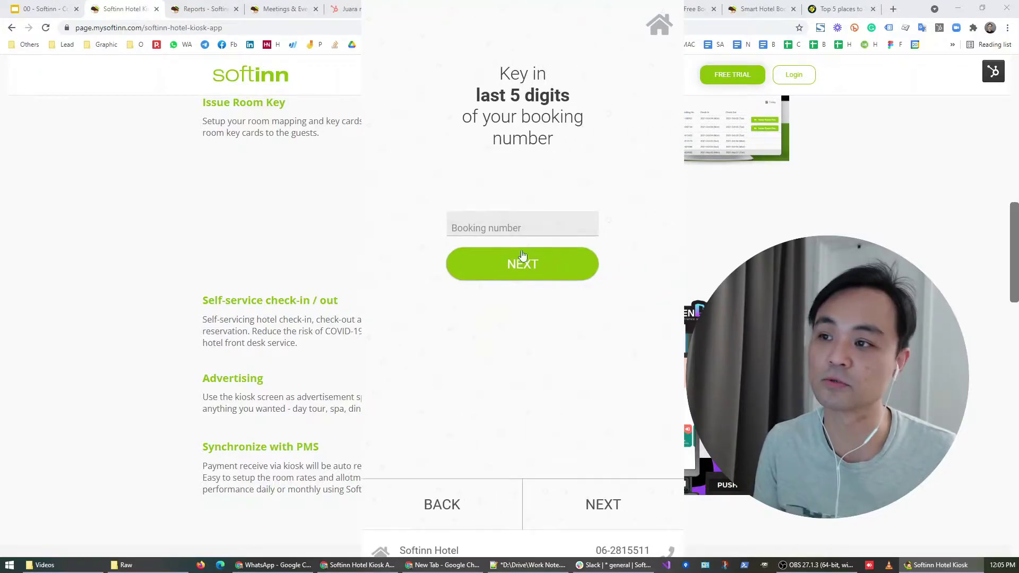
pyautogui.click(444, 519)
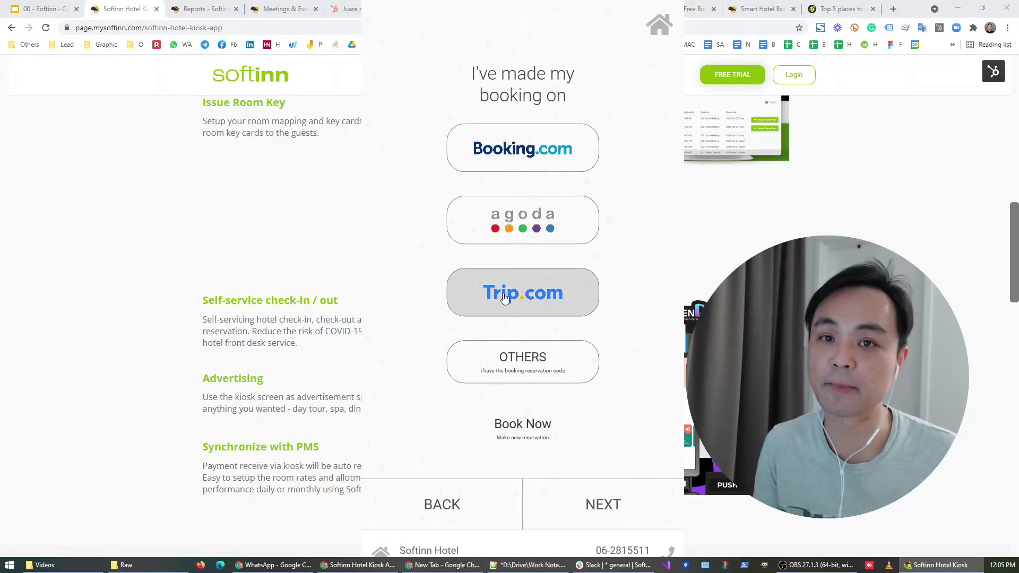
pyautogui.click(472, 509)
# - Preview the walk-in booking flow for the Villa Room up to the guest details form and return to the kiosk start page
pyautogui.click(486, 180)
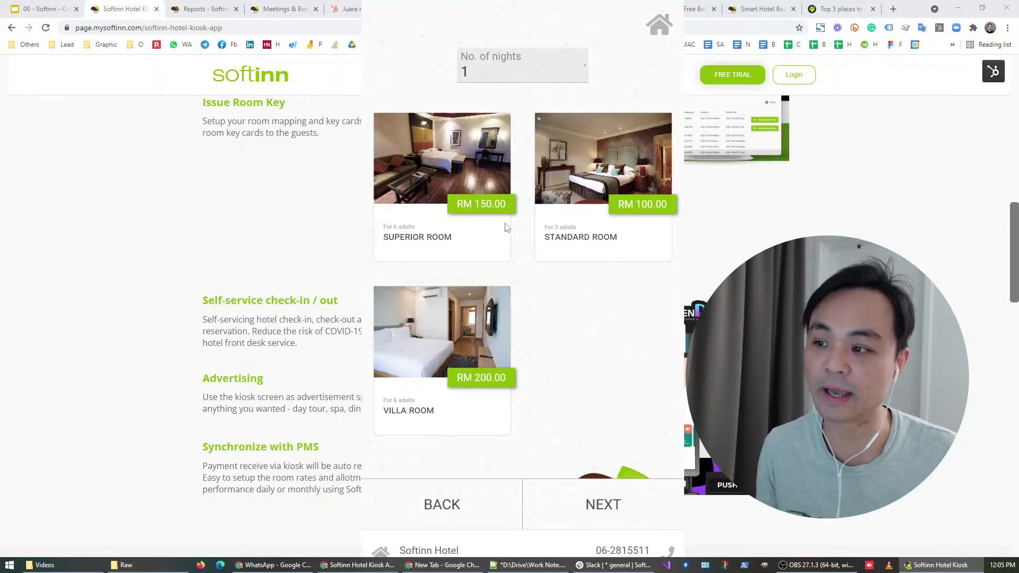
pyautogui.click(477, 367)
pyautogui.click(501, 265)
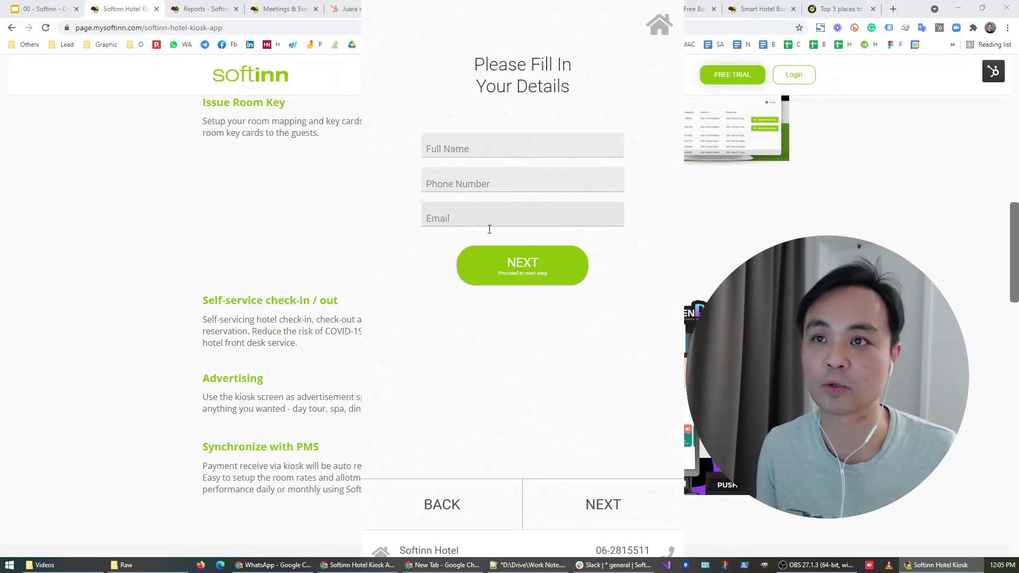
pyautogui.click(438, 504)
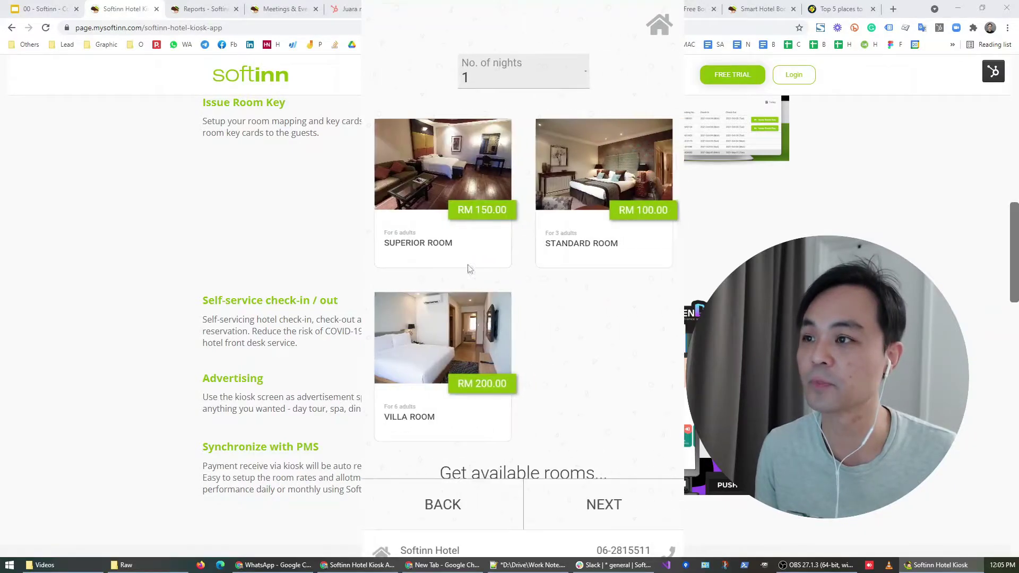
pyautogui.click(438, 503)
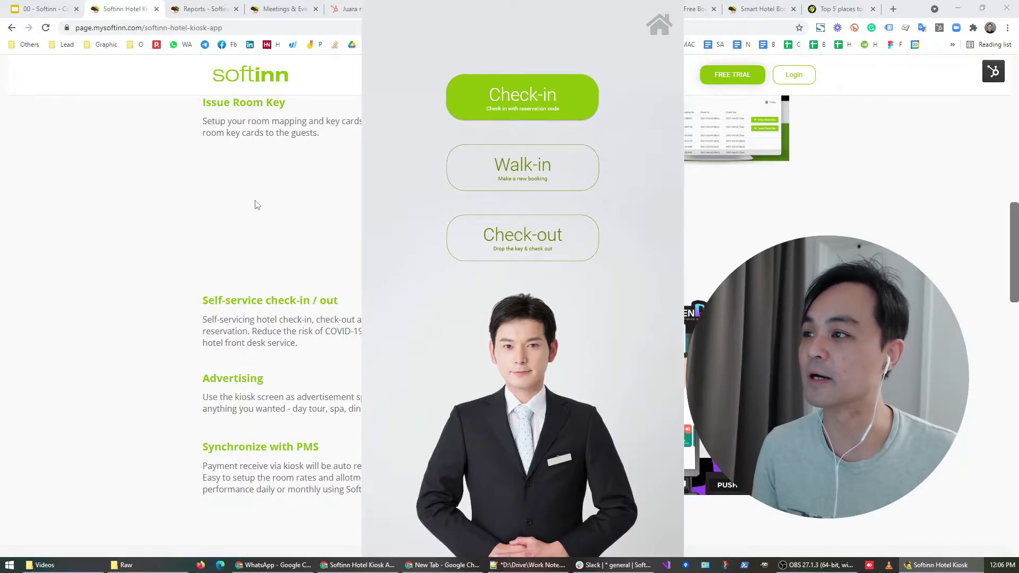
# - Switch to the browser and show slide 29, Softinn Ecosystem, in the Softinn company profile presentation
pyautogui.click(200, 9)
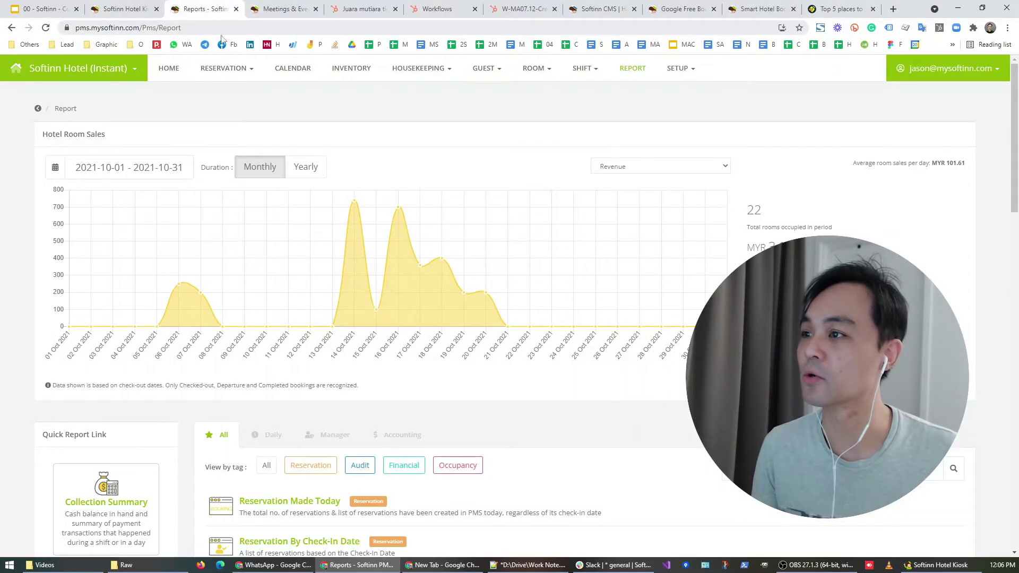
pyautogui.click(42, 9)
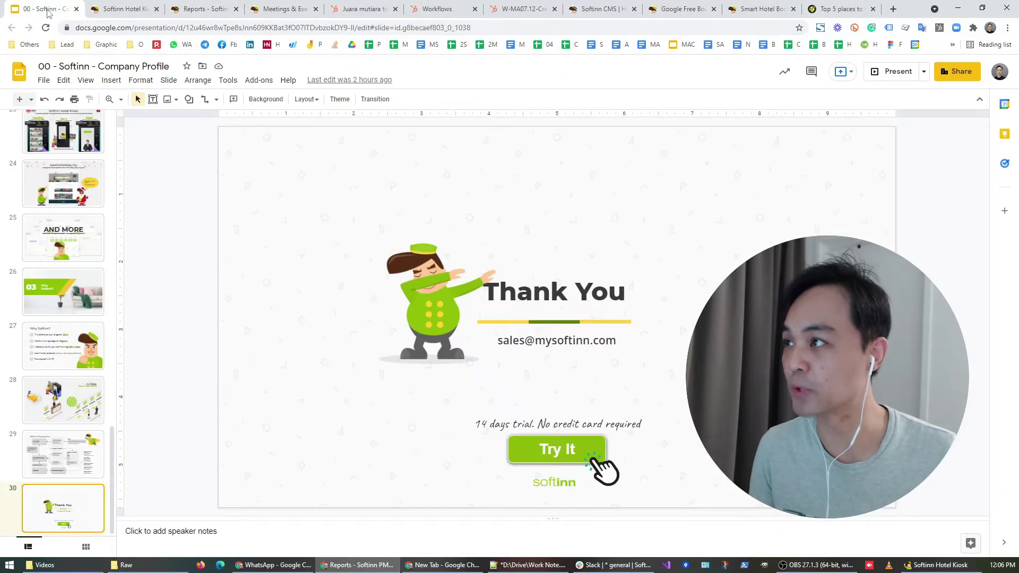
pyautogui.click(60, 444)
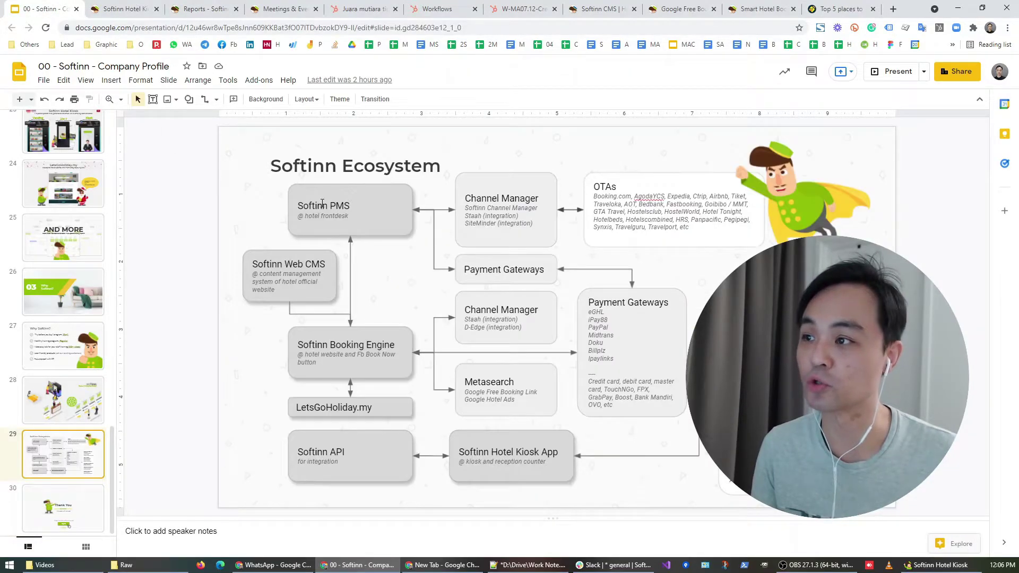
# - Open the Sales Report with Collections from the report list in Softinn PMS
pyautogui.click(284, 9)
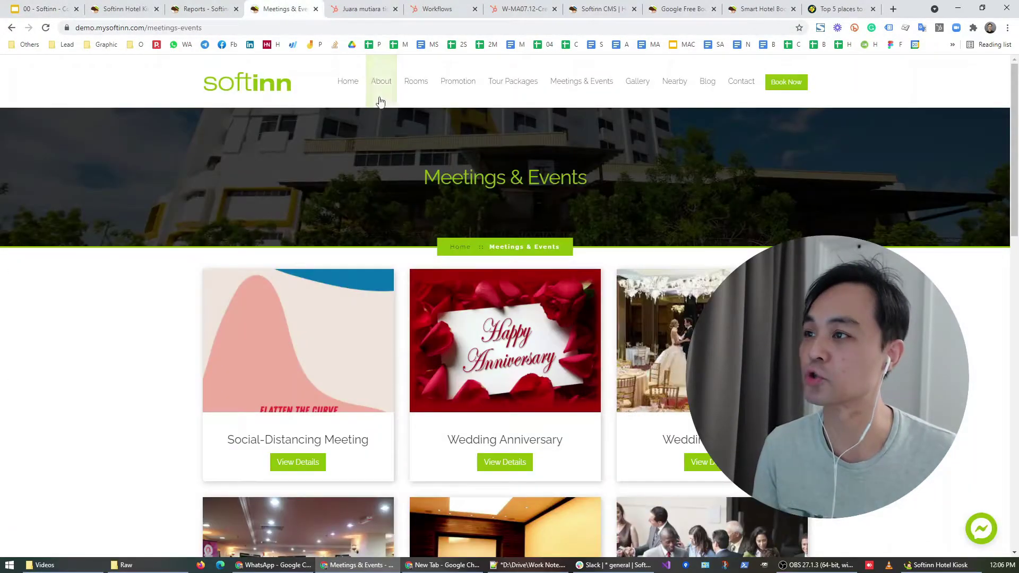
pyautogui.click(204, 9)
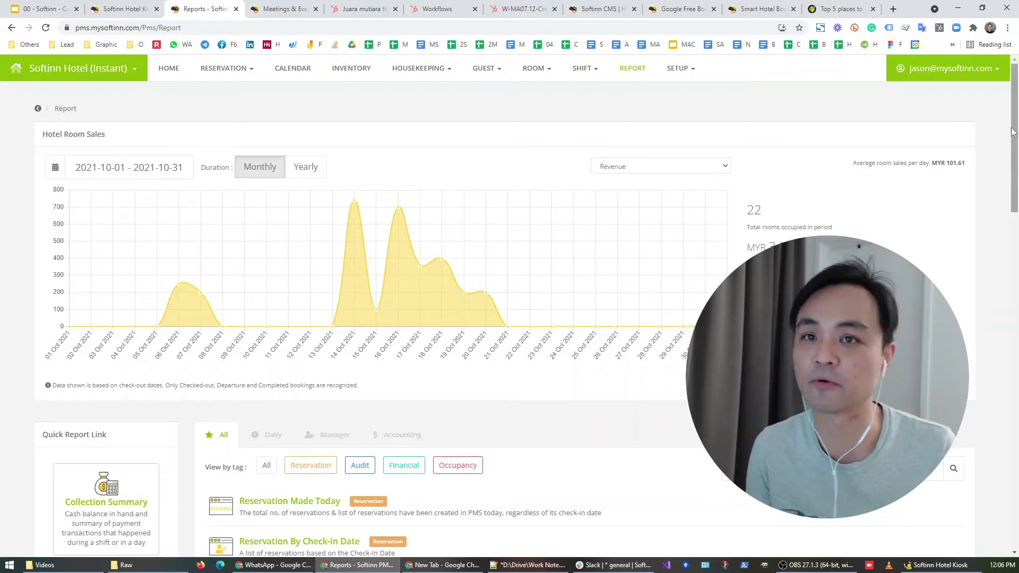
pyautogui.moveTo(1014, 131); pyautogui.dragTo(1017, 418)
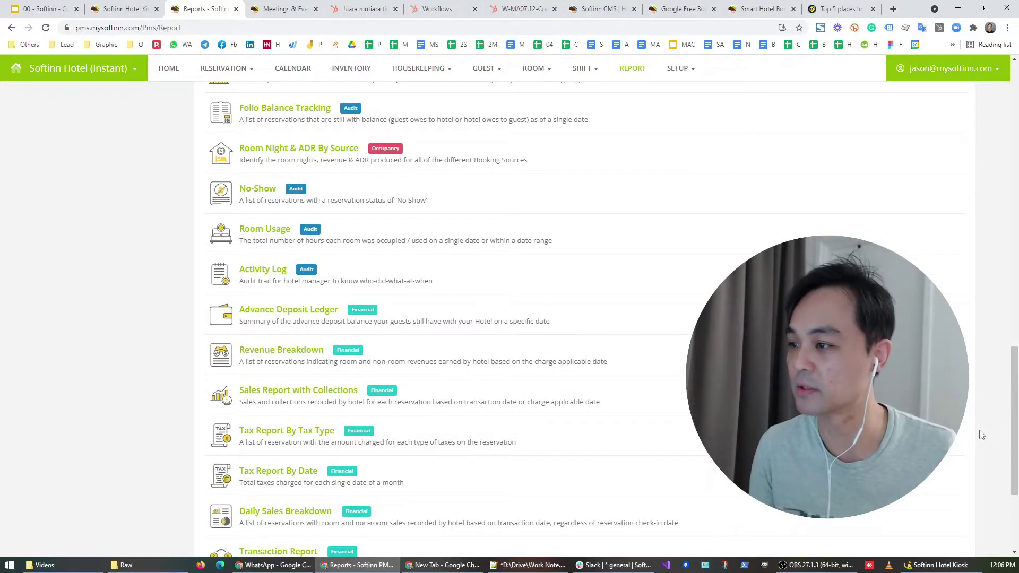
pyautogui.click(302, 393)
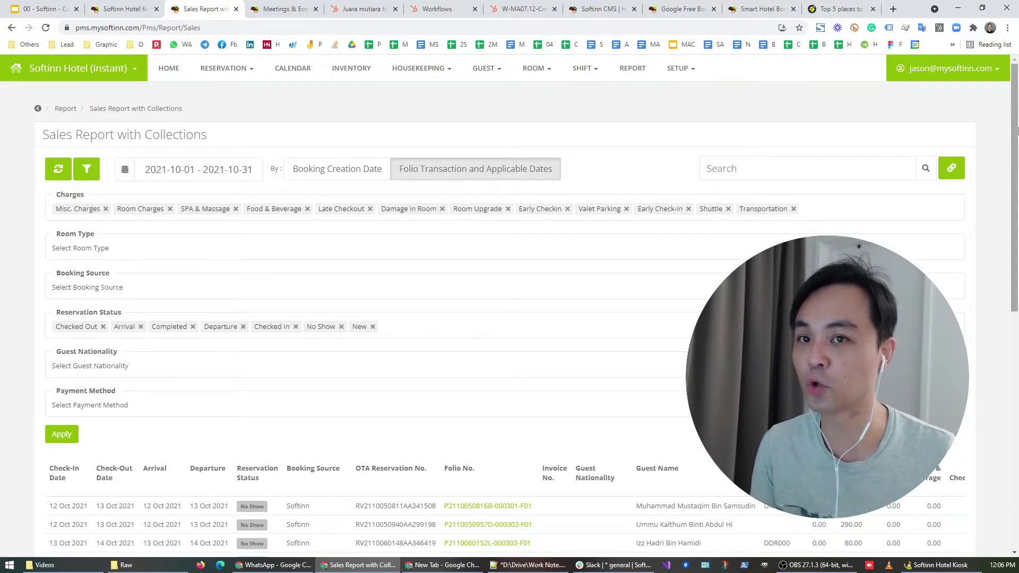
# - Examine the reservation rows and filter options of the Sales Report with Collections
pyautogui.moveTo(1016, 137); pyautogui.dragTo(1015, 285)
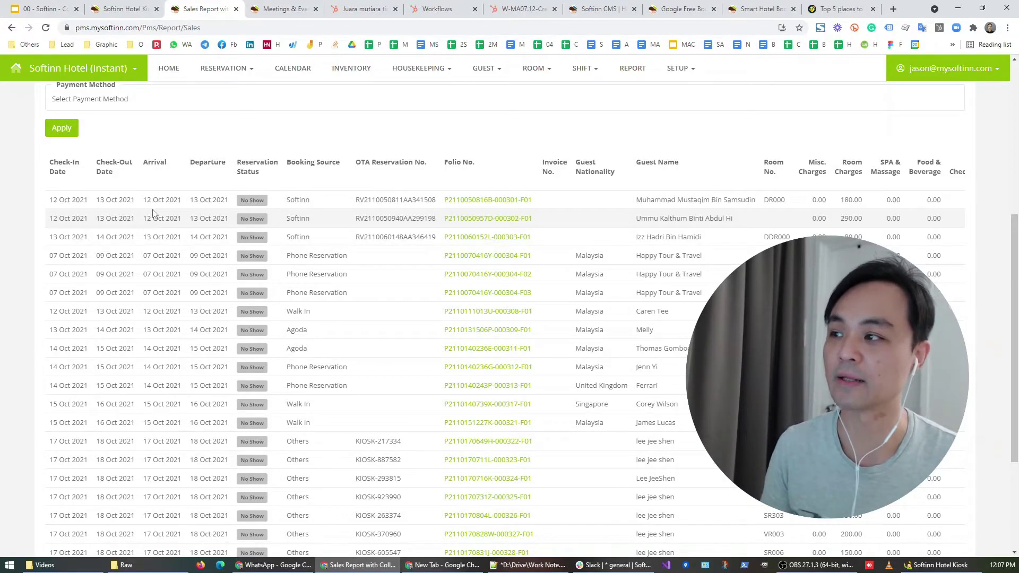
pyautogui.scroll(2, 223, 281)
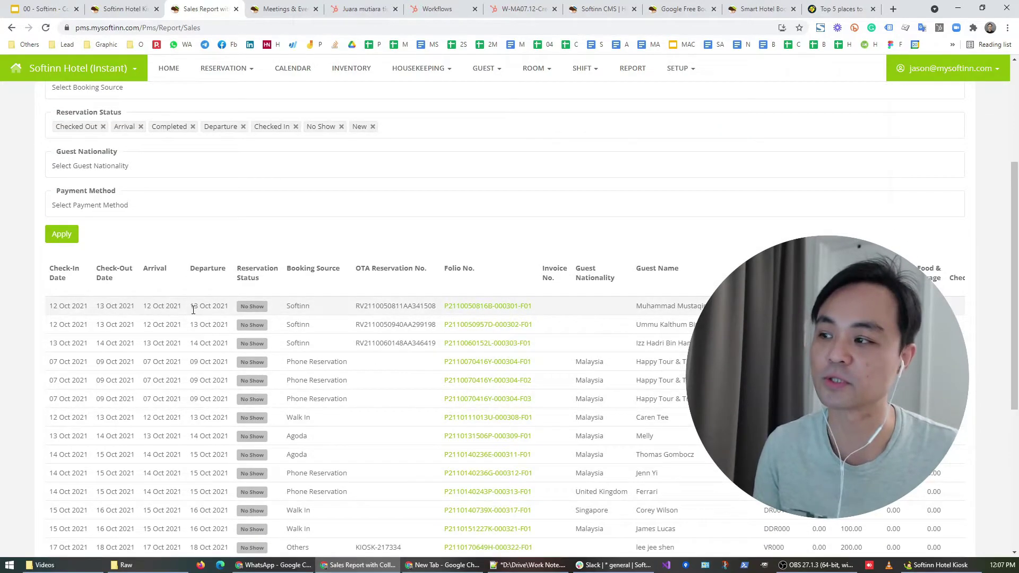
pyautogui.scroll(2, 207, 287)
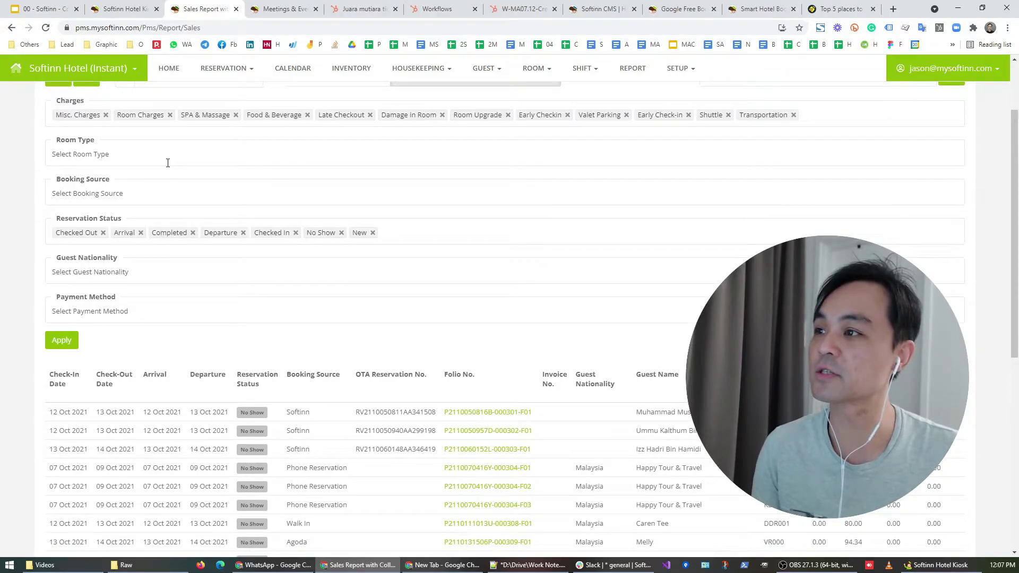
# - Return to the Softinn Ecosystem slide in the company profile, and show the Meetings & Events page of the demo hotel website
pyautogui.scroll(1, 167, 163)
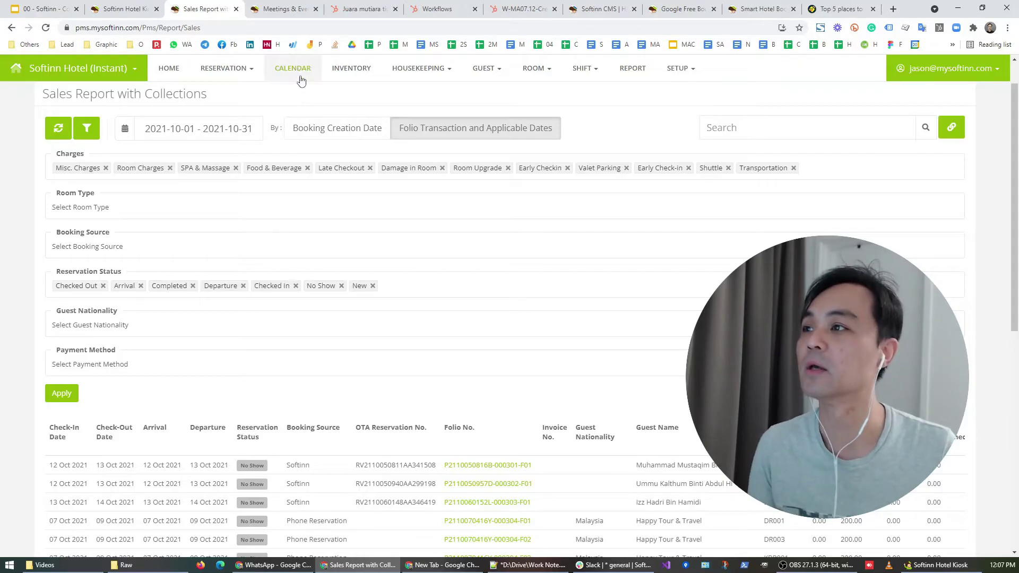
pyautogui.click(48, 9)
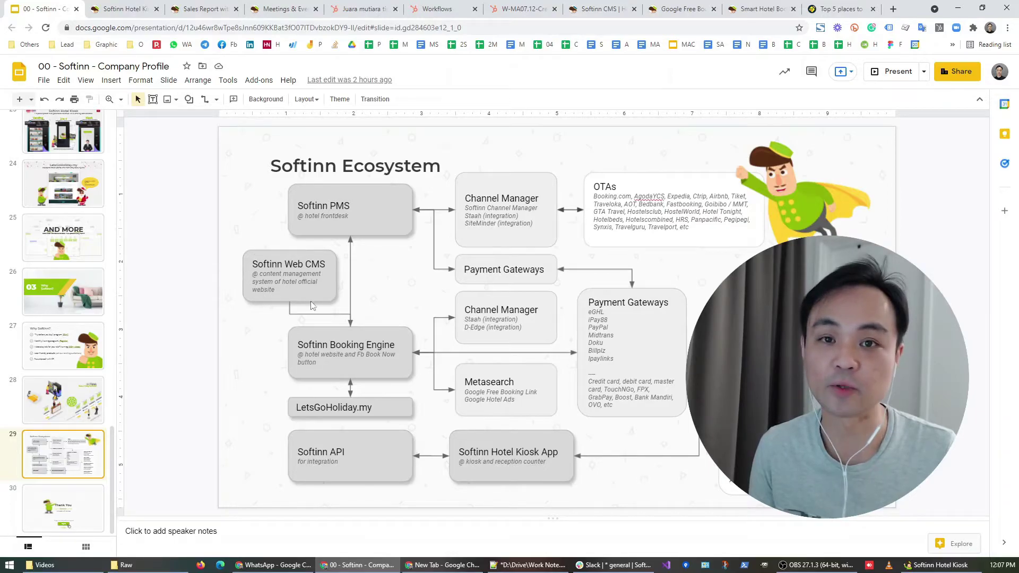
pyautogui.click(264, 10)
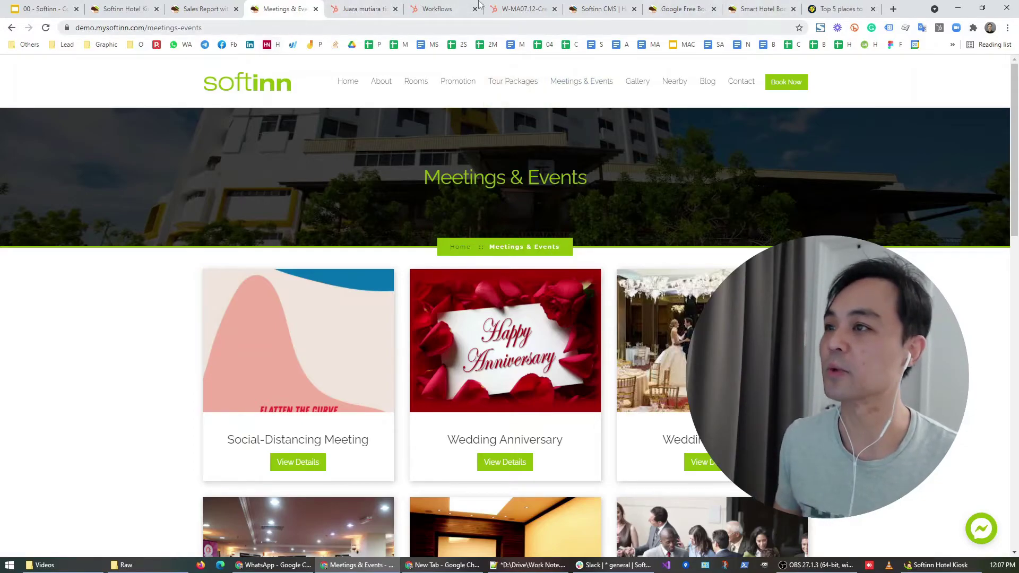
# - Place the Softinn CMS browser tab beside the Meetings & Events one and close the Juara mutiara, Workflows and W-MA07.12 tabs
pyautogui.moveTo(608, 12); pyautogui.dragTo(367, 12)
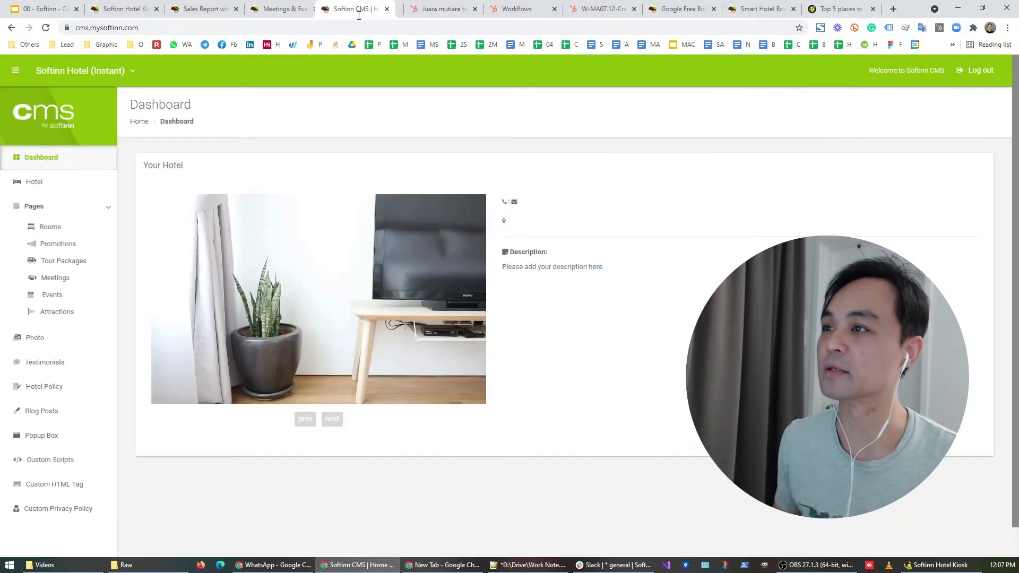
pyautogui.click(475, 10)
pyautogui.click(475, 10)
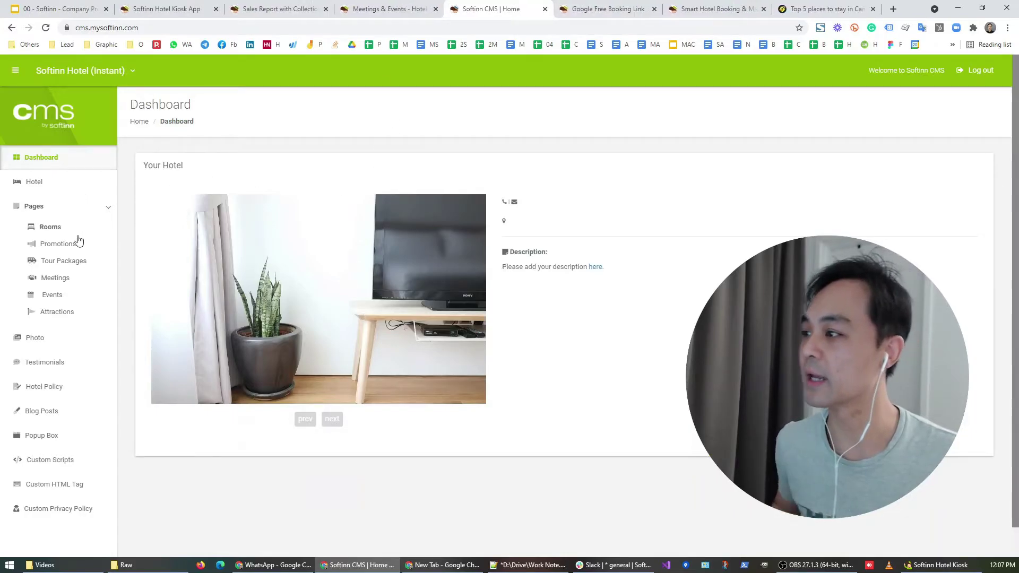
# - Open the Events page in Softinn CMS and the Meetings page in a separate browser tab
pyautogui.click(56, 296)
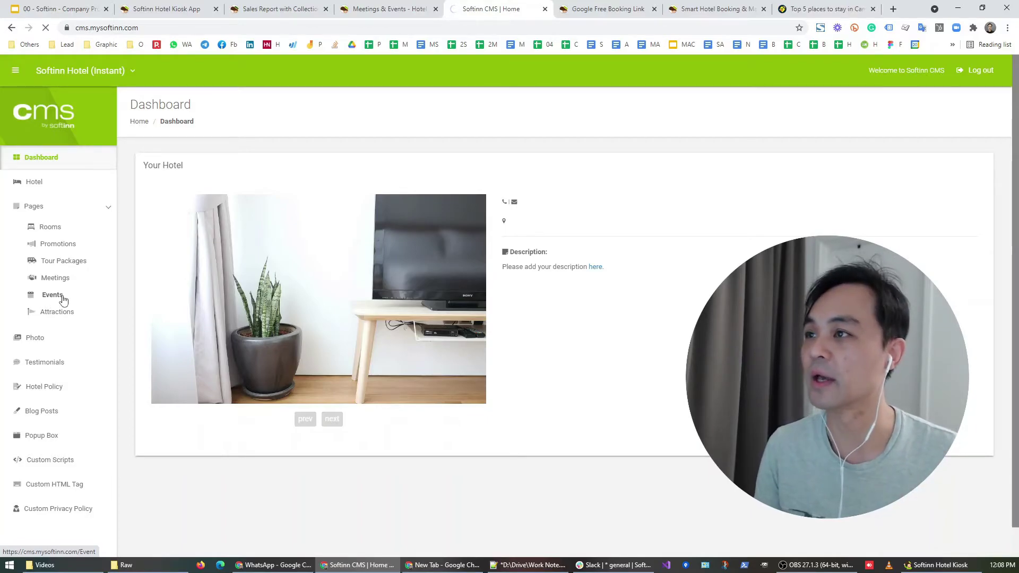
pyautogui.rightClick(49, 278)
pyautogui.click(69, 285)
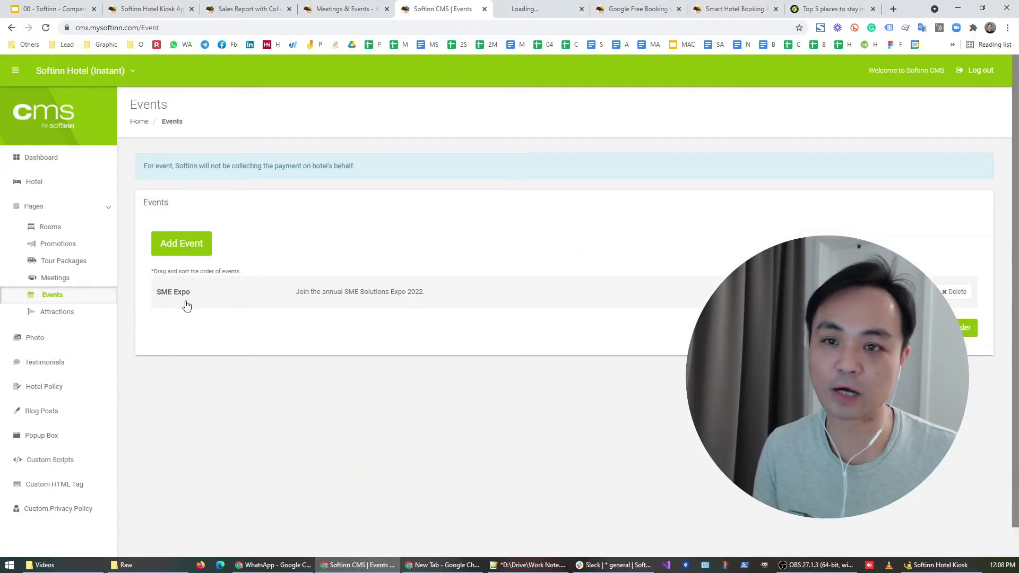
# - Start adding a new event in Softinn CMS and set its Call To Action to Custom URL
pyautogui.click(181, 243)
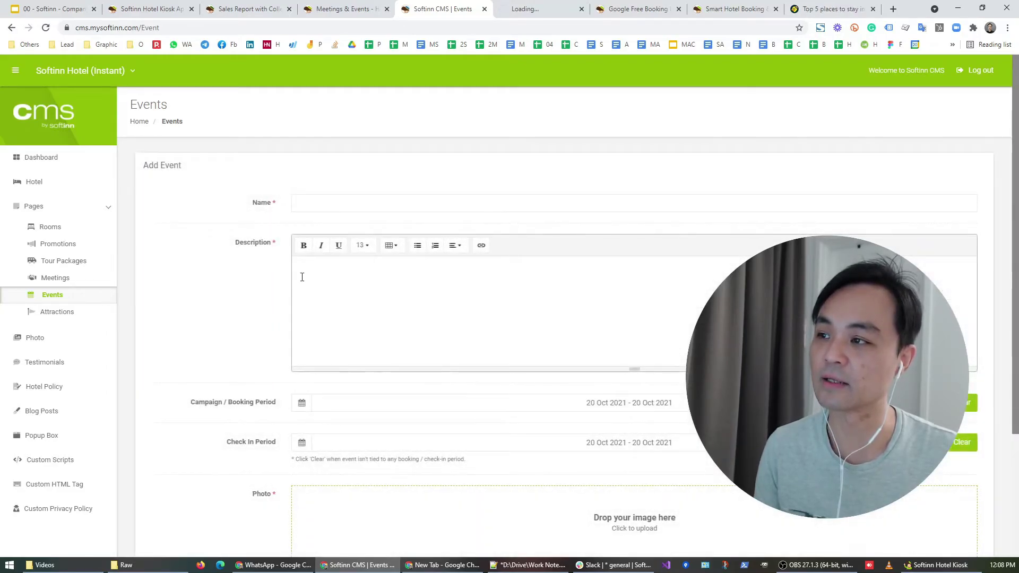
pyautogui.scroll(-3, 542, 364)
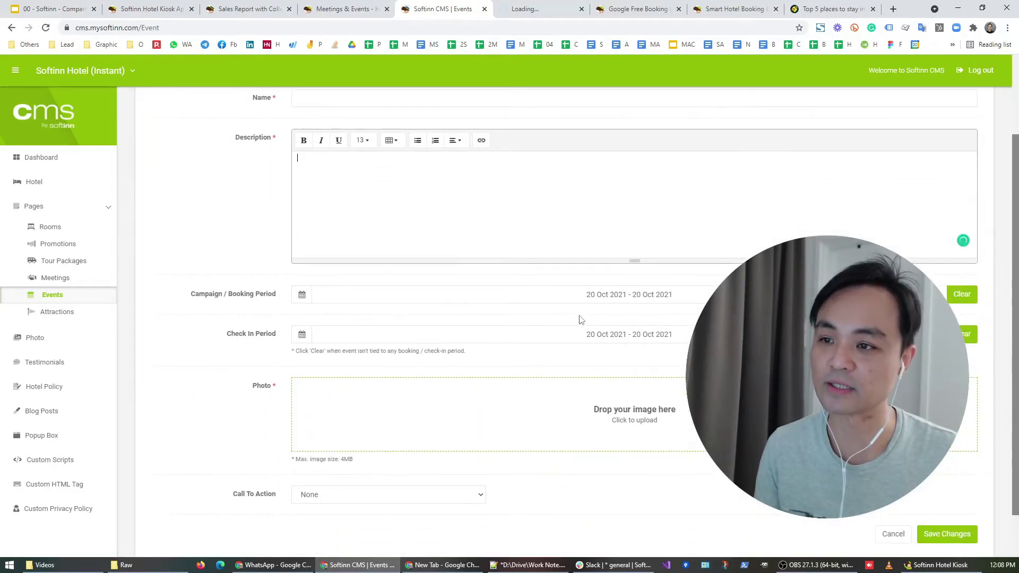
pyautogui.click(476, 444)
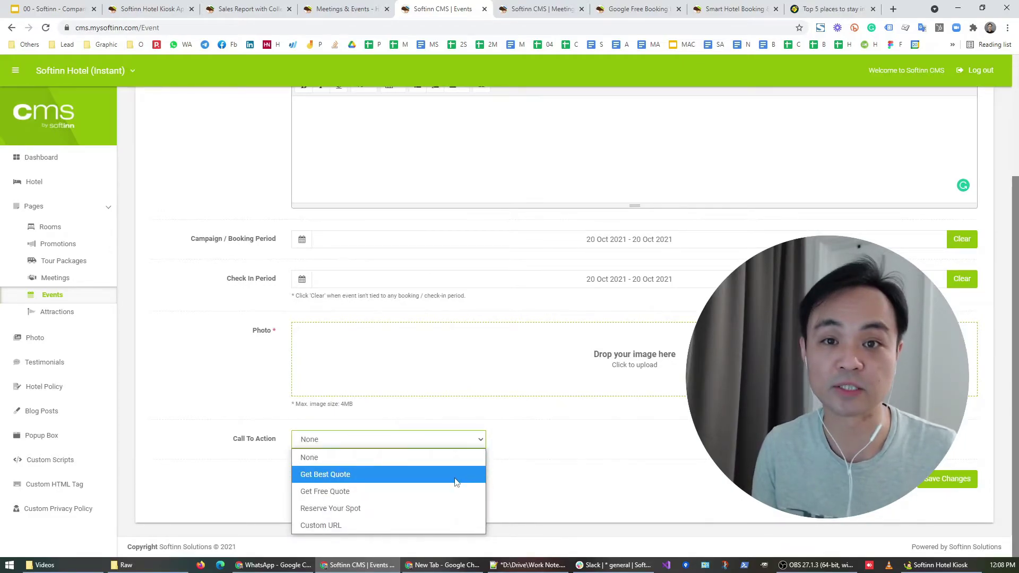
pyautogui.click(444, 526)
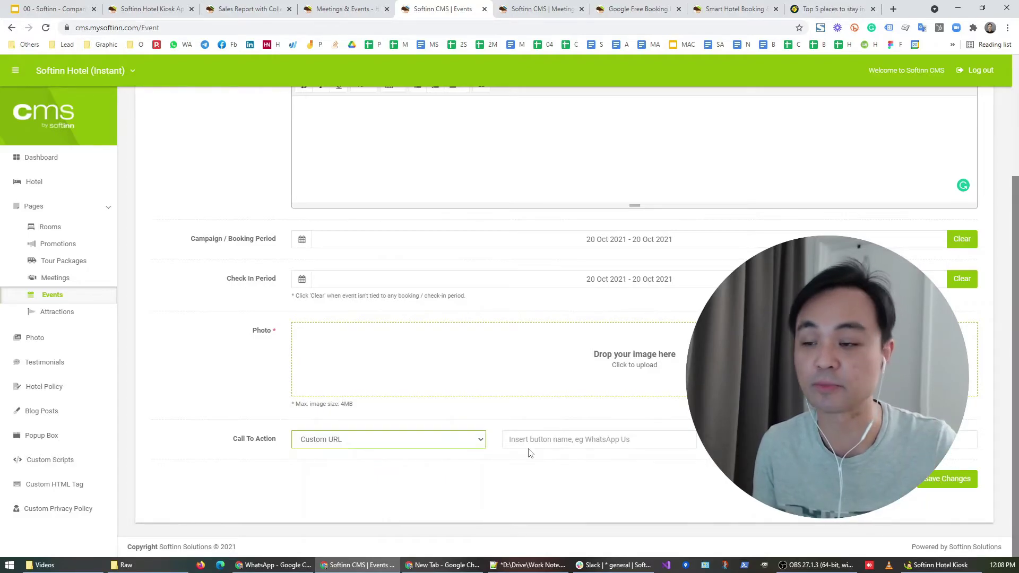
# - Start adding a new meeting on the CMS Meetings page, set its Call To Action to Custom URL and activate the button name field
pyautogui.click(544, 6)
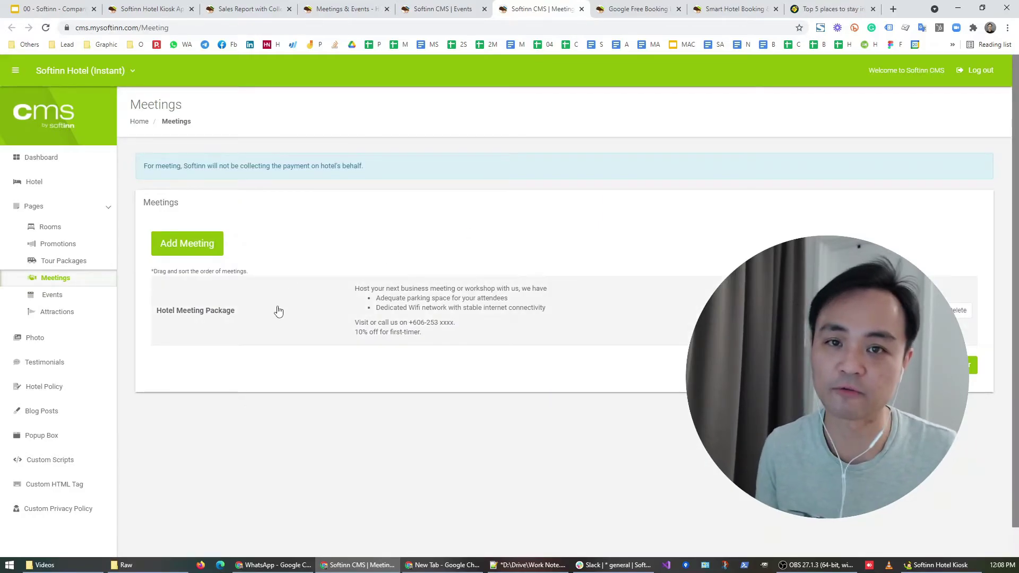
pyautogui.click(204, 252)
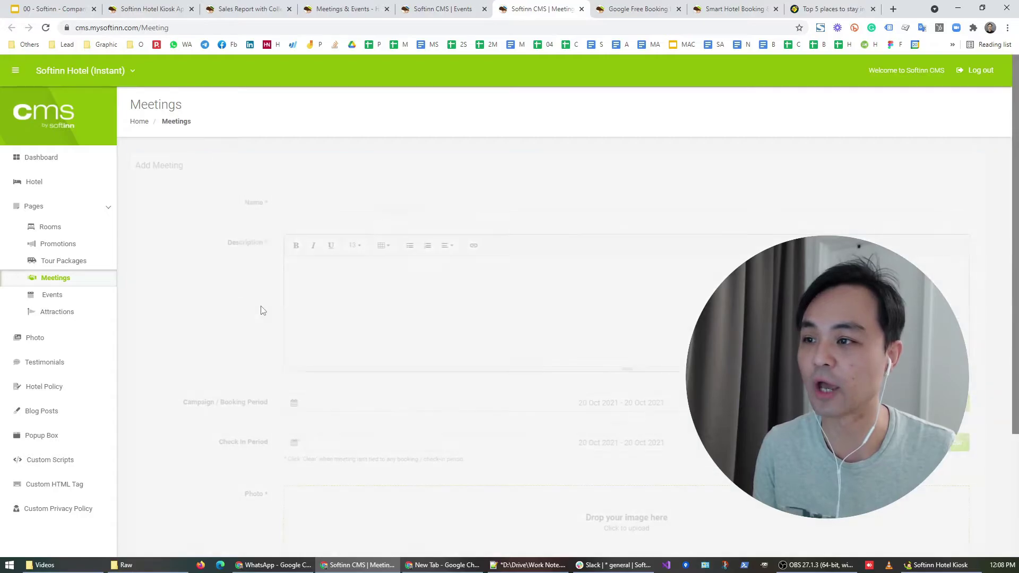
pyautogui.click(381, 328)
pyautogui.scroll(-3, 380, 334)
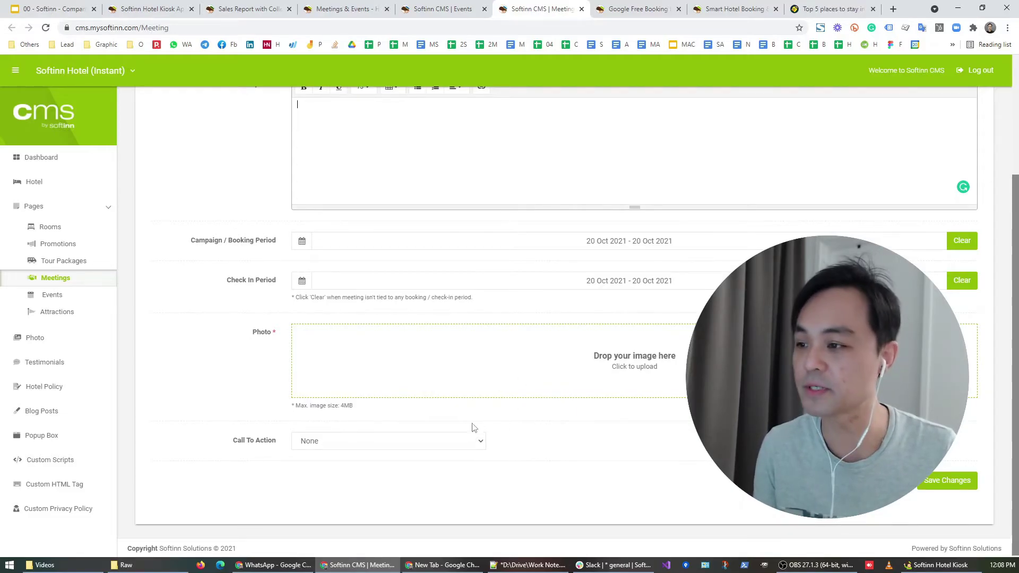
pyautogui.click(473, 441)
pyautogui.click(460, 465)
pyautogui.click(480, 441)
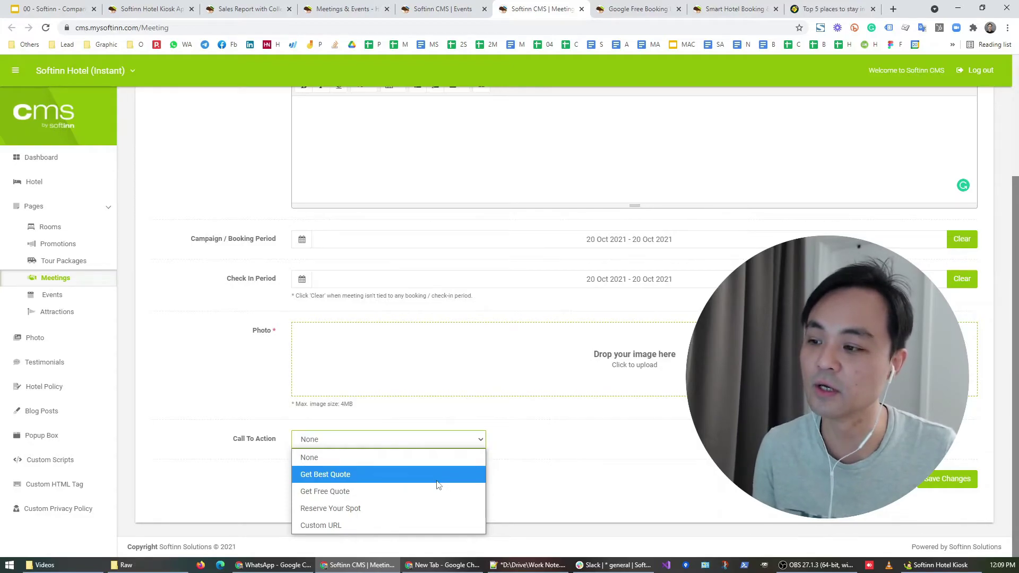
pyautogui.click(410, 525)
pyautogui.click(555, 440)
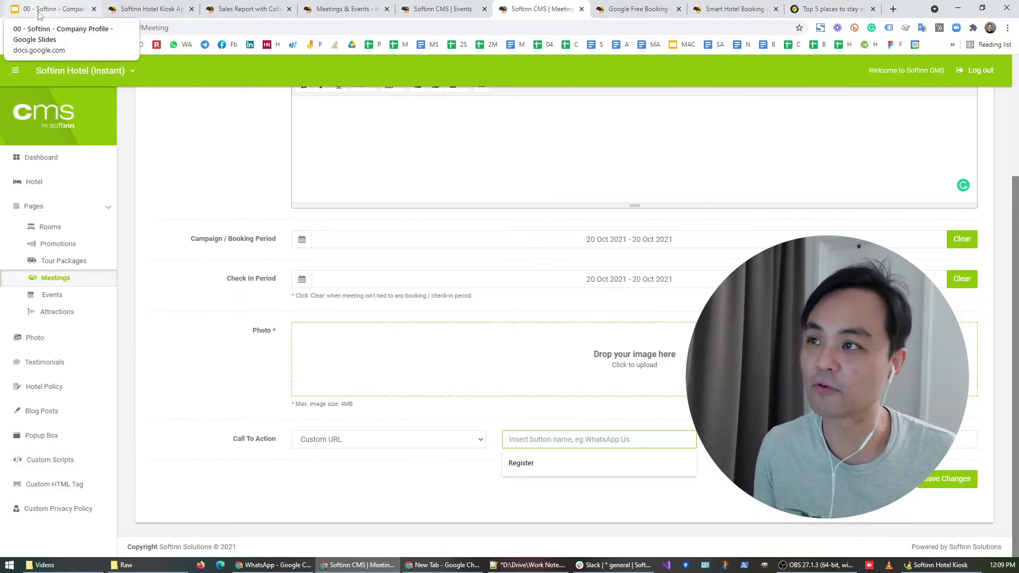
# - Review the Google Free Booking Link page through its client performance section, and show the Softinn home page
pyautogui.click(632, 9)
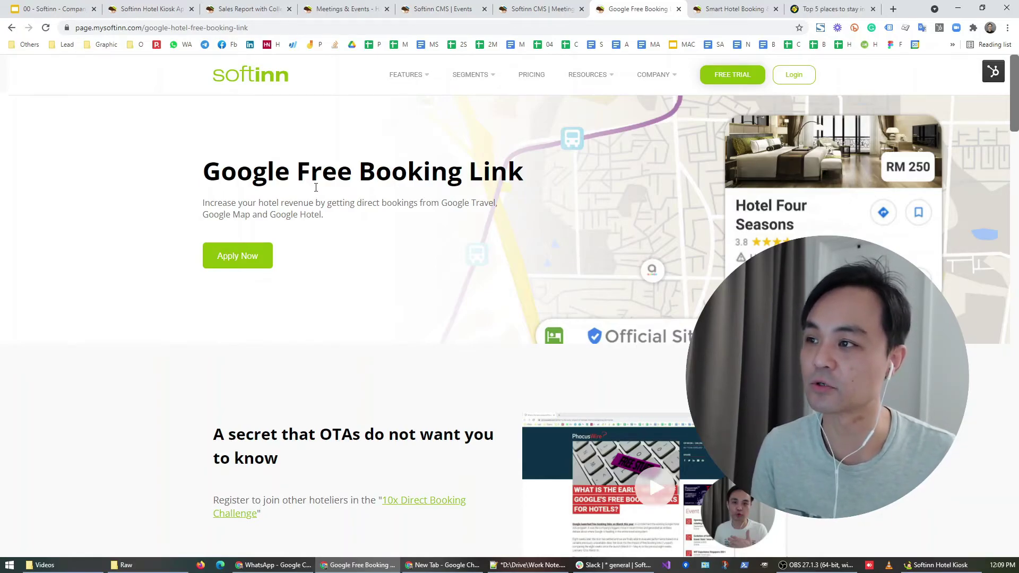
pyautogui.moveTo(1016, 91); pyautogui.dragTo(981, 237)
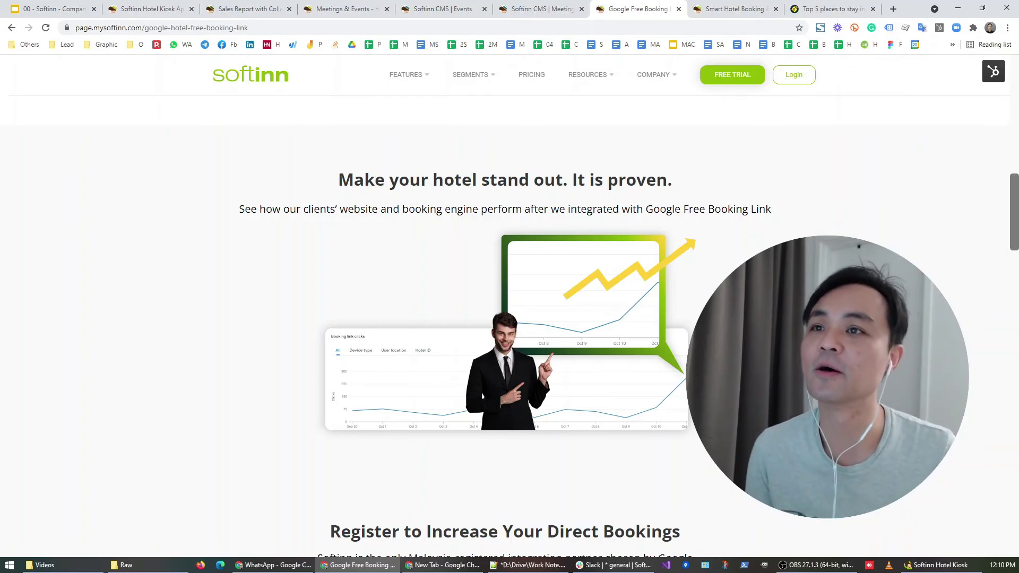
pyautogui.click(728, 9)
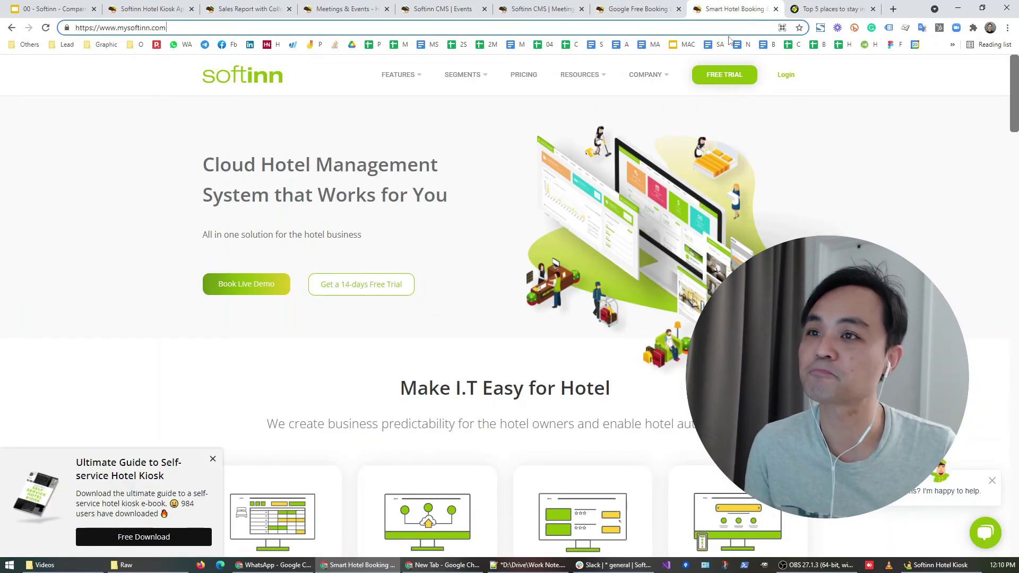
# - Examine the LetsGoHoliday article on places to stay in Cameron Highland, from the introduction through the Darul Makmur Chalet listing
pyautogui.click(828, 9)
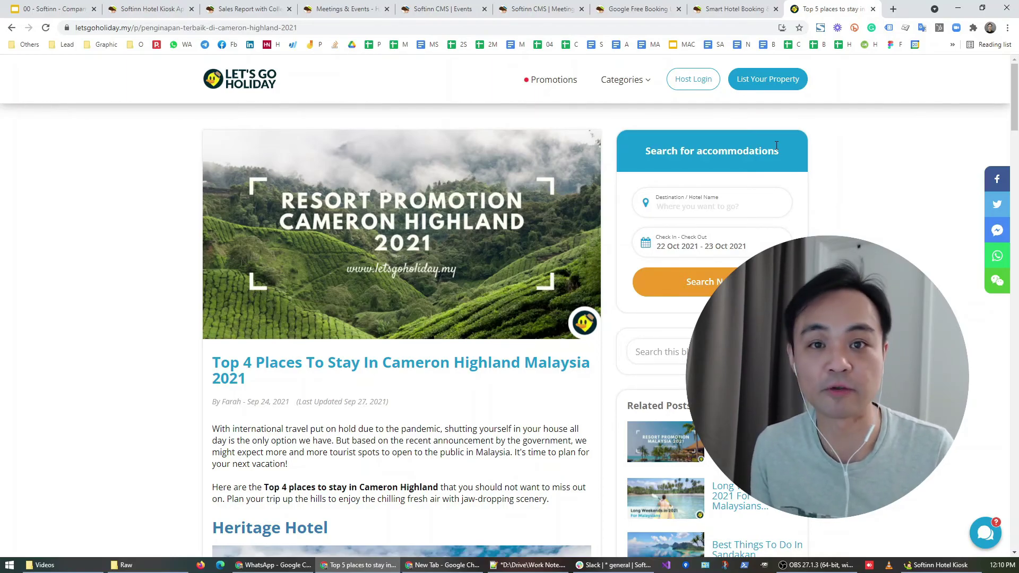
pyautogui.scroll(-1, 425, 321)
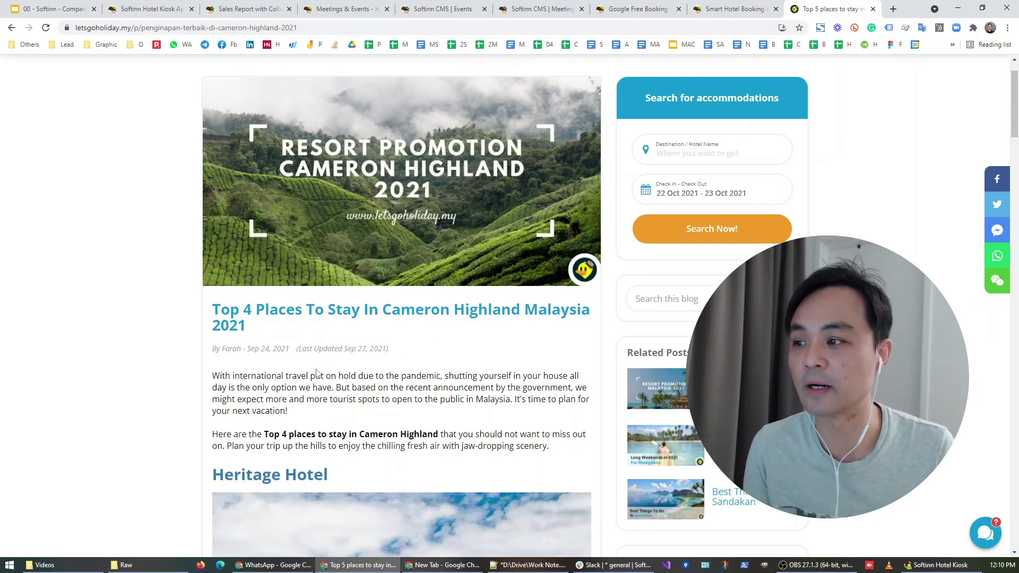
pyautogui.scroll(-3, 355, 380)
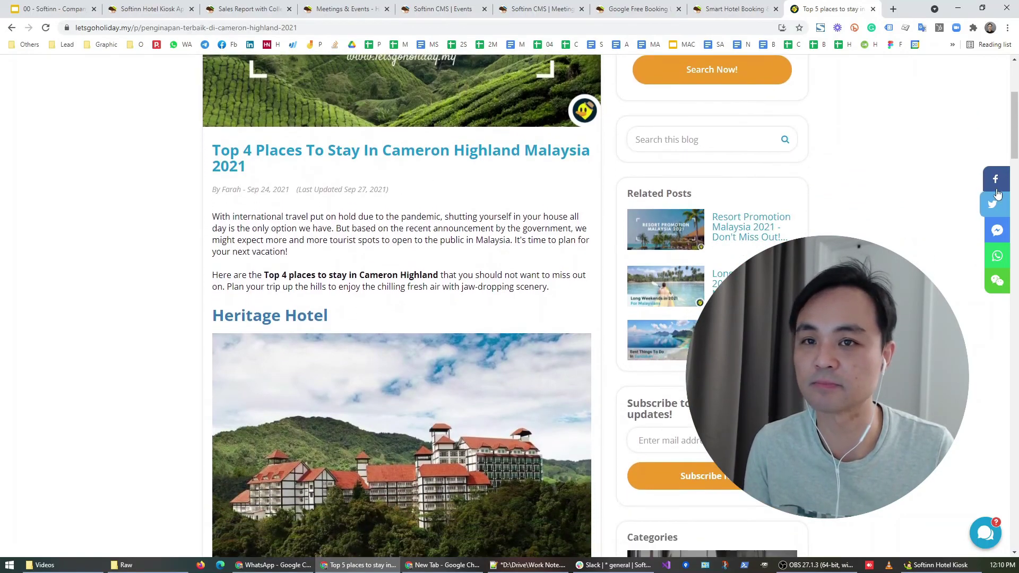
pyautogui.scroll(-2, 403, 305)
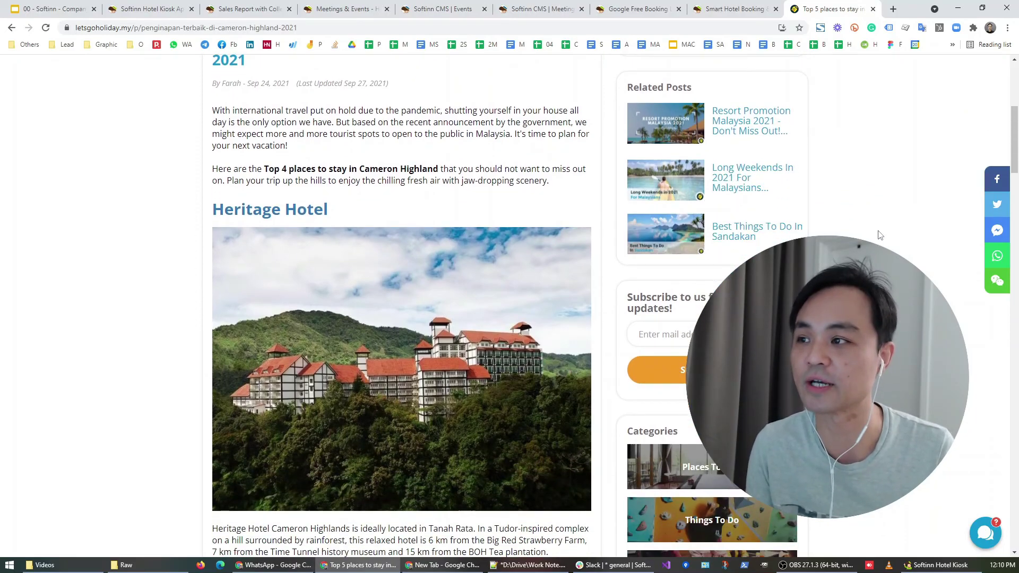
pyautogui.scroll(-1, 401, 306)
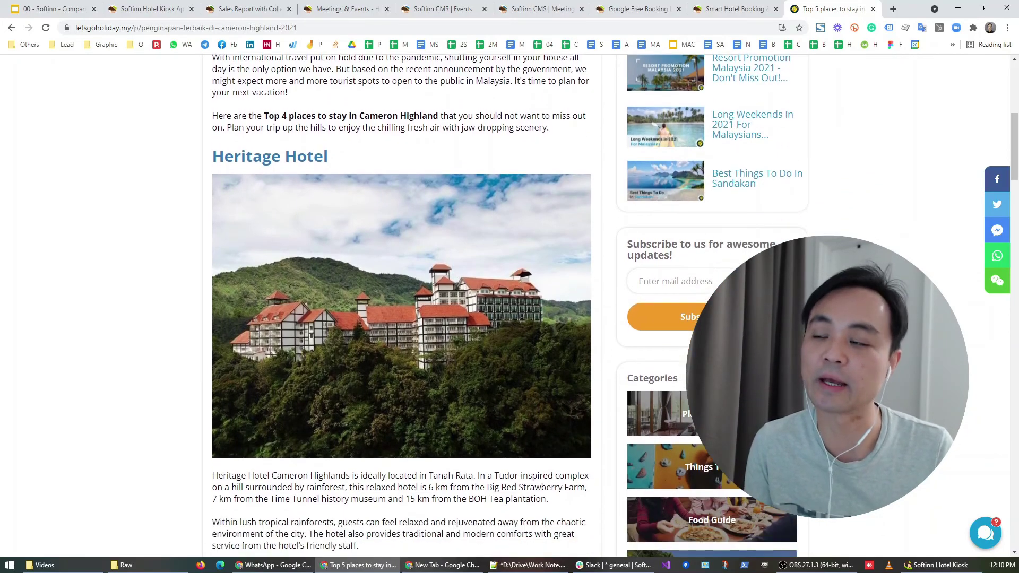
pyautogui.scroll(-1, 402, 306)
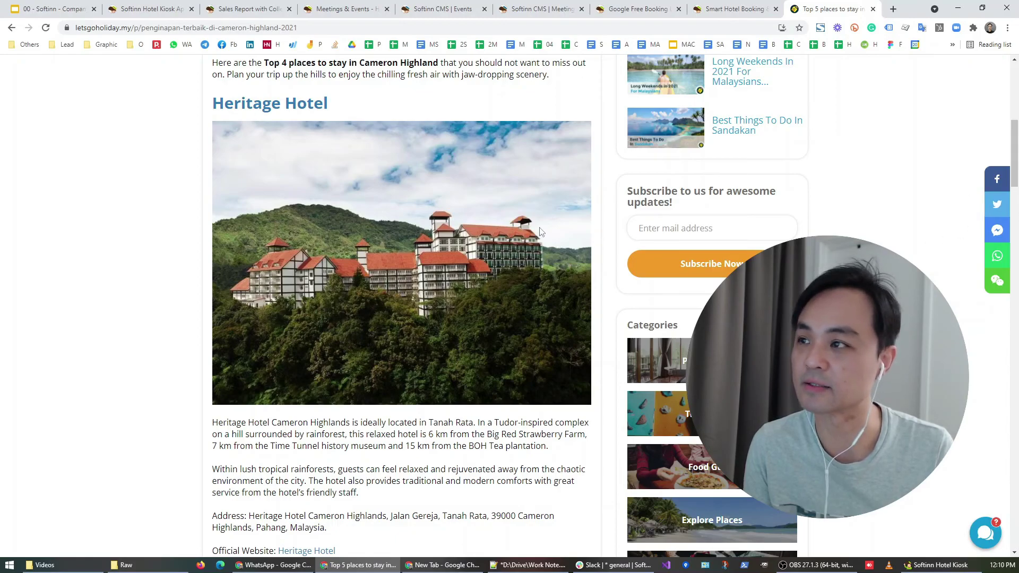
pyautogui.scroll(-9, 399, 250)
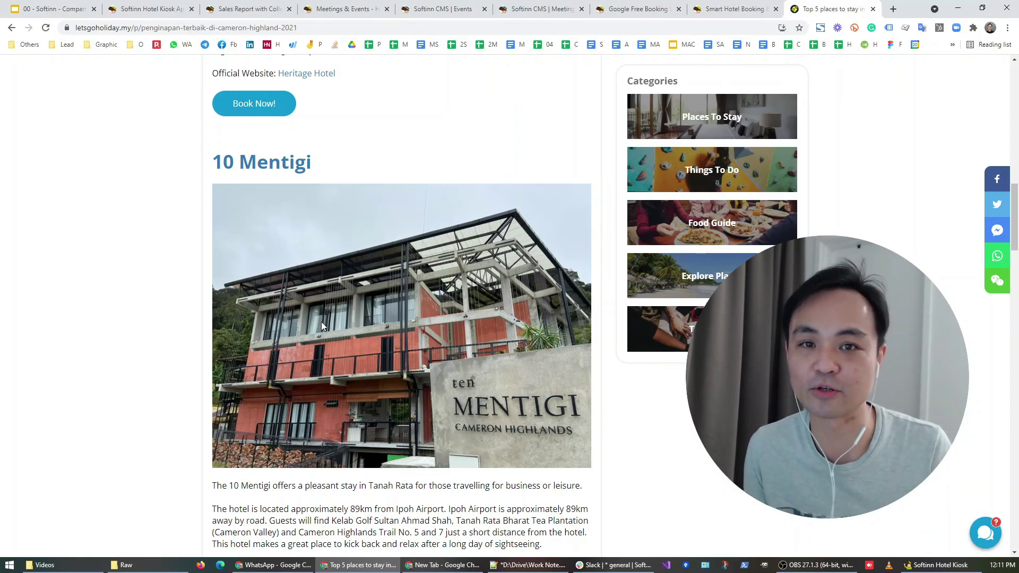
pyautogui.scroll(-10, 321, 324)
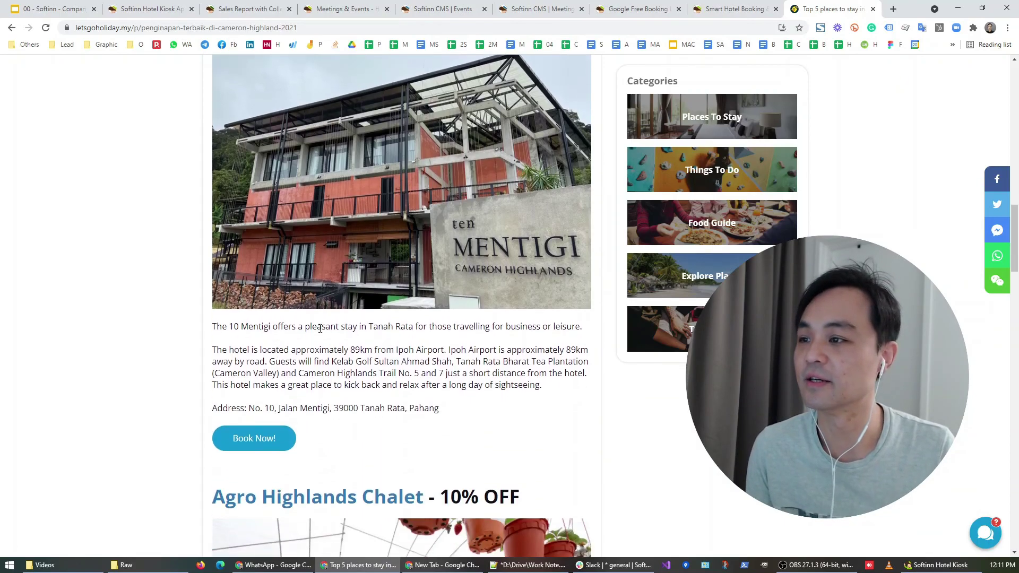
pyautogui.scroll(-7, 325, 332)
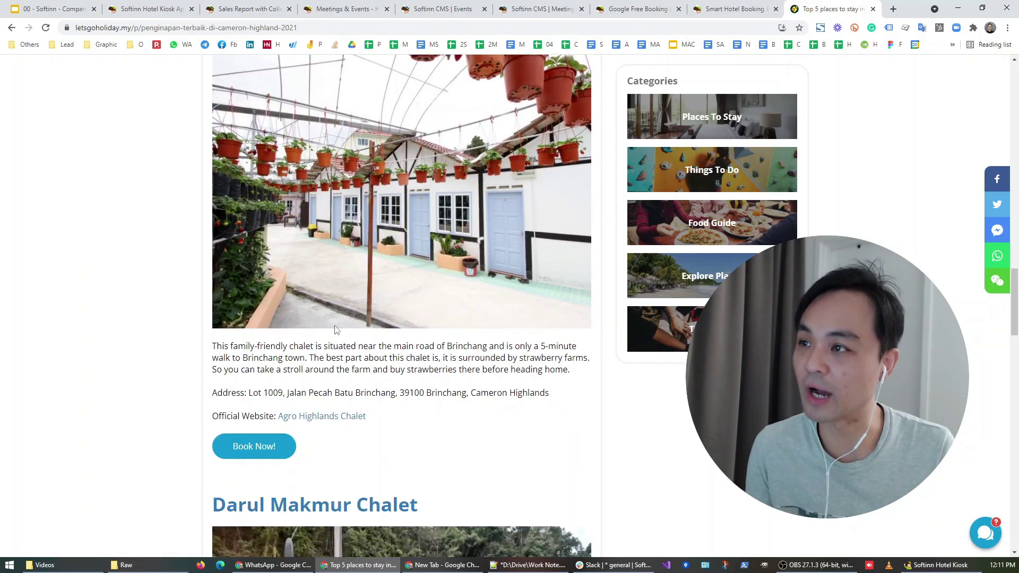
pyautogui.scroll(-8, 337, 349)
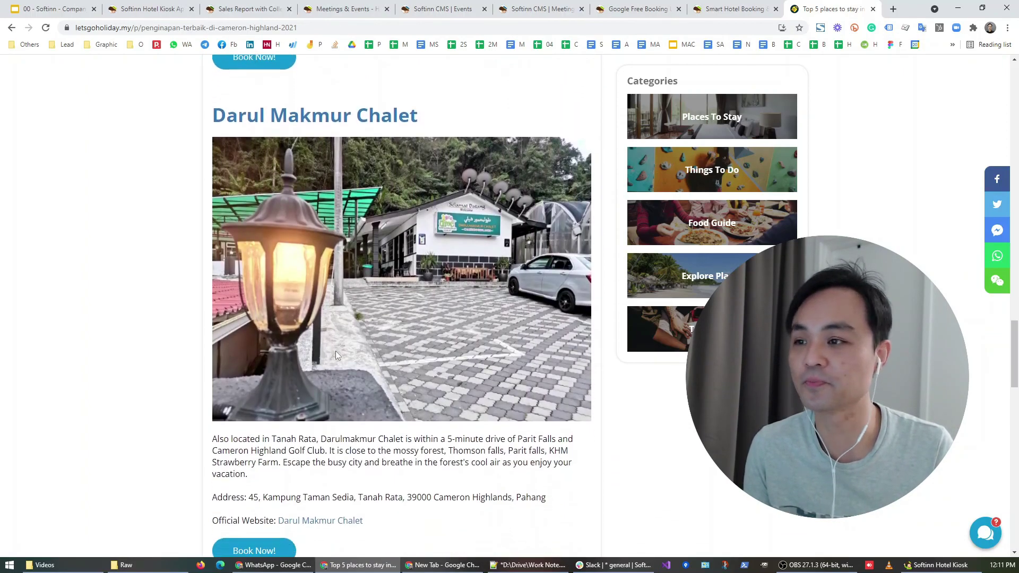